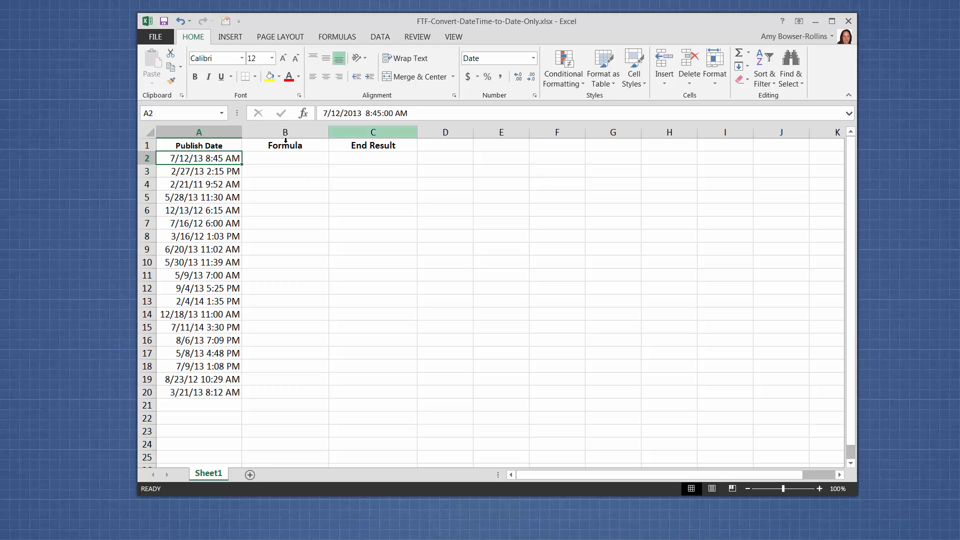
Step: Change the number format of the first publish date in cell A2 to General
click(221, 171)
click(220, 157)
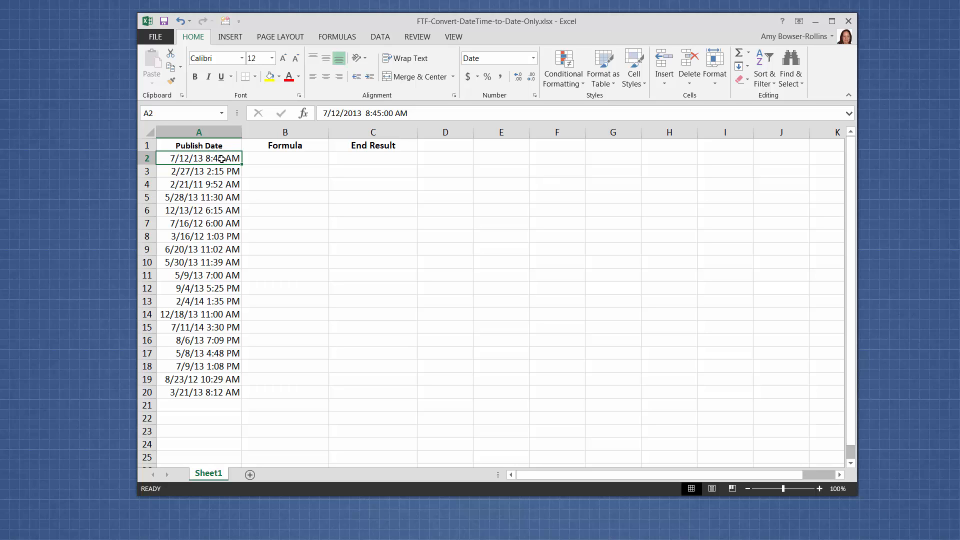
right_click(222, 159)
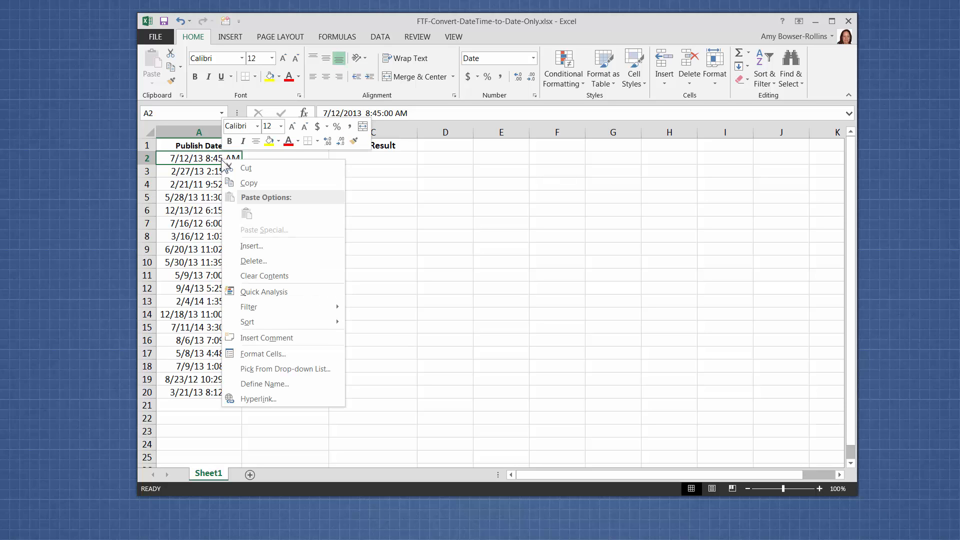
click(277, 354)
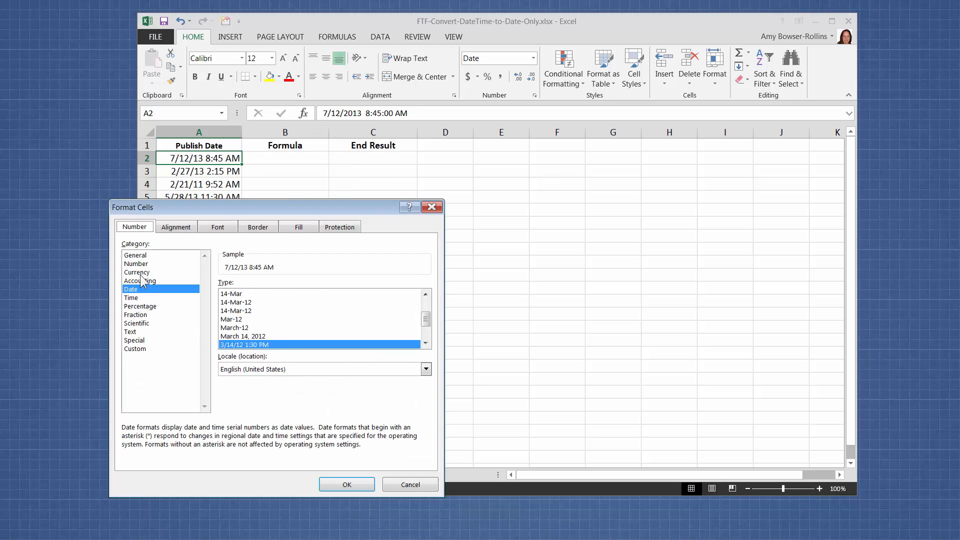
click(142, 255)
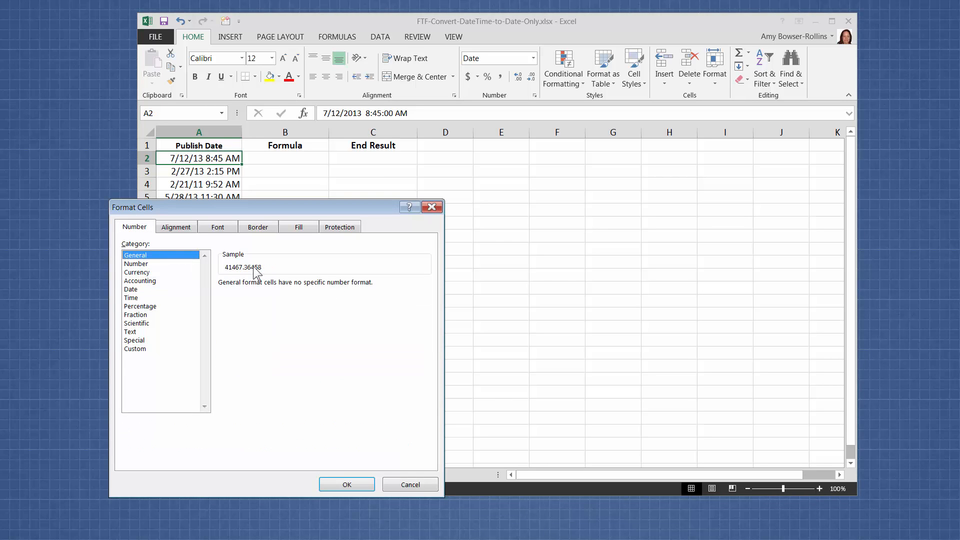
click(347, 485)
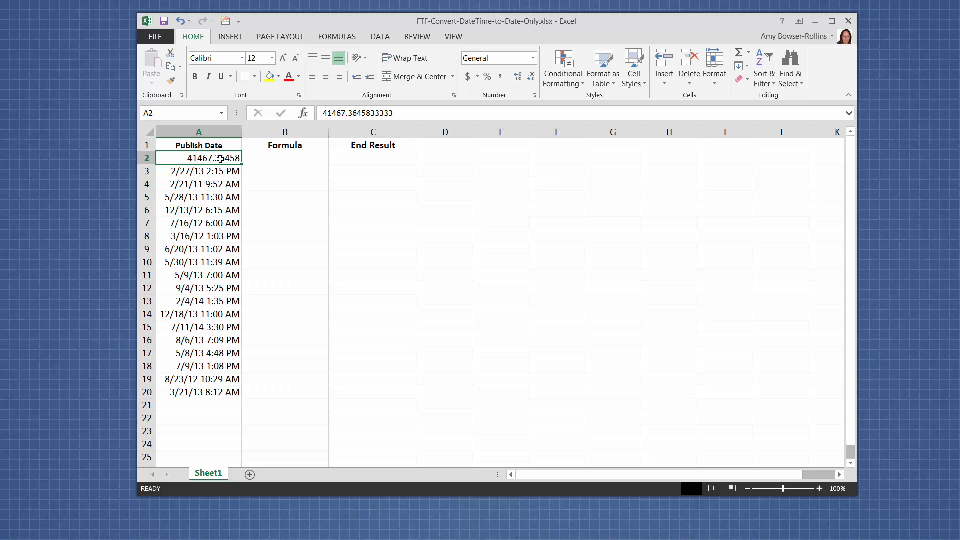
Step: Format cell A2 as a Date with the *3/14/2012 type
drag(215, 173, 219, 158)
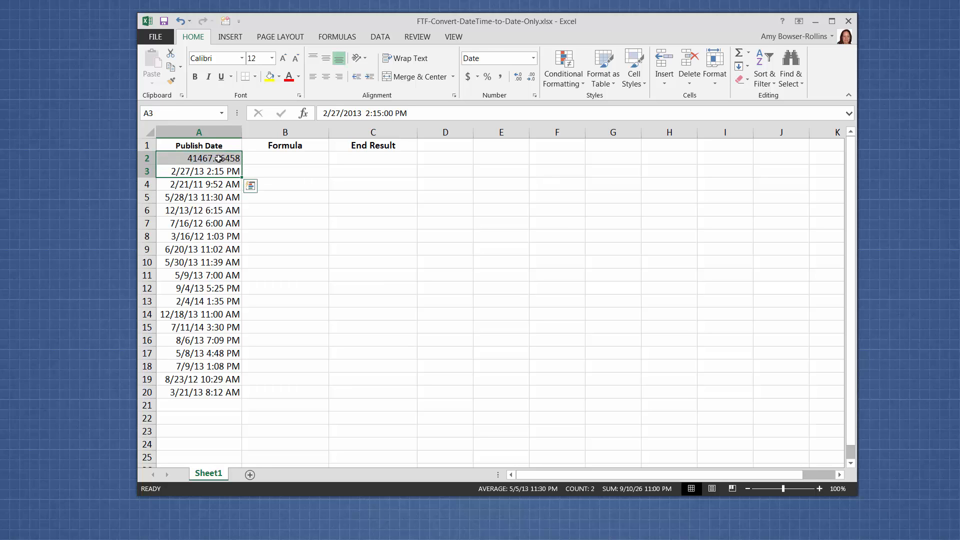
click(219, 158)
right_click(226, 158)
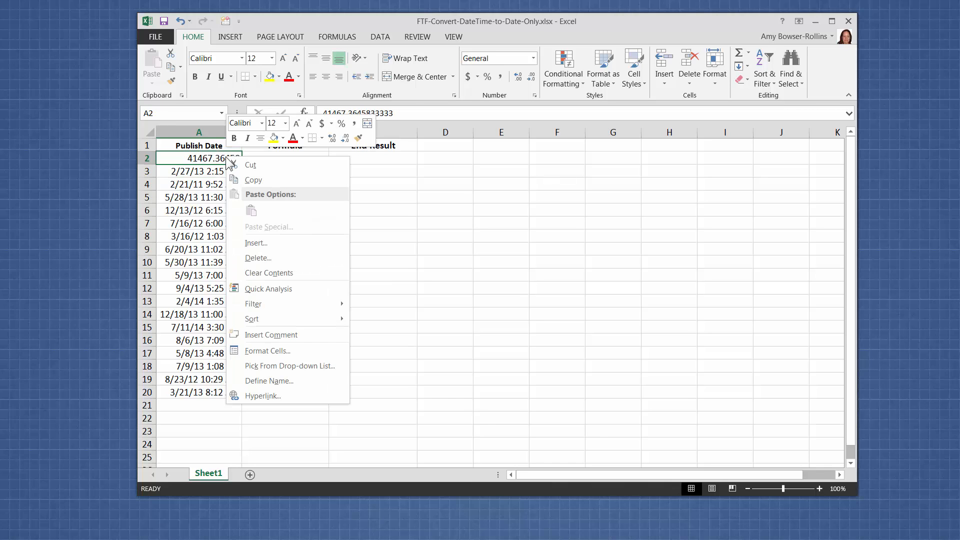
click(262, 352)
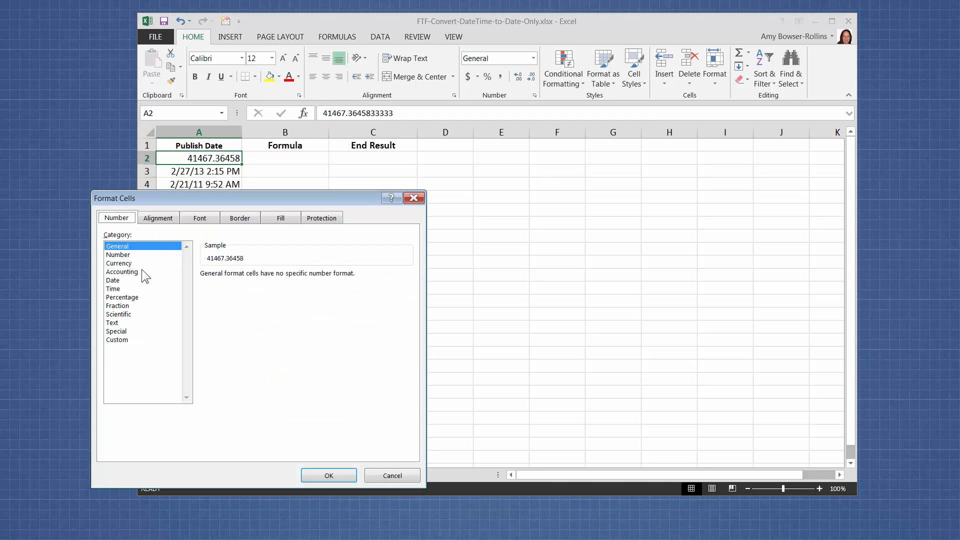
click(125, 280)
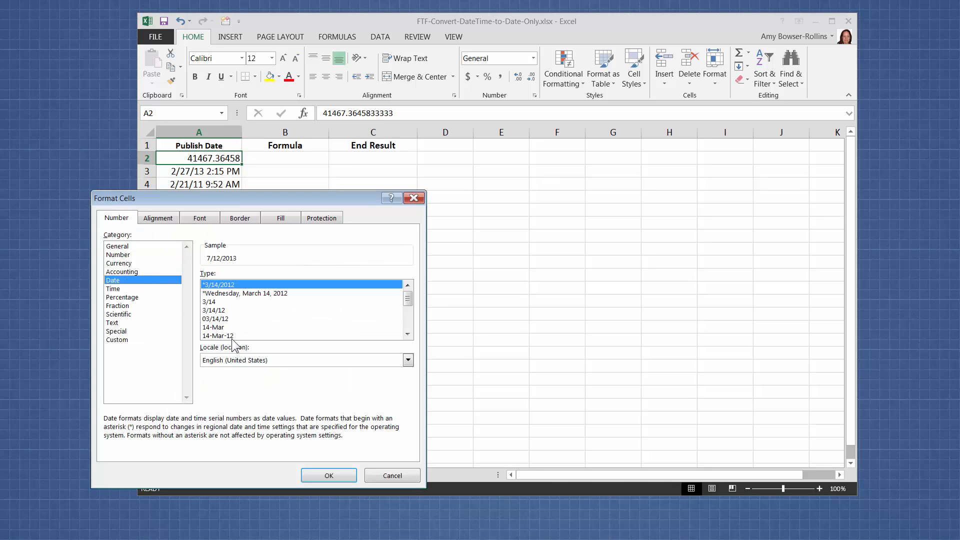
click(328, 475)
click(223, 172)
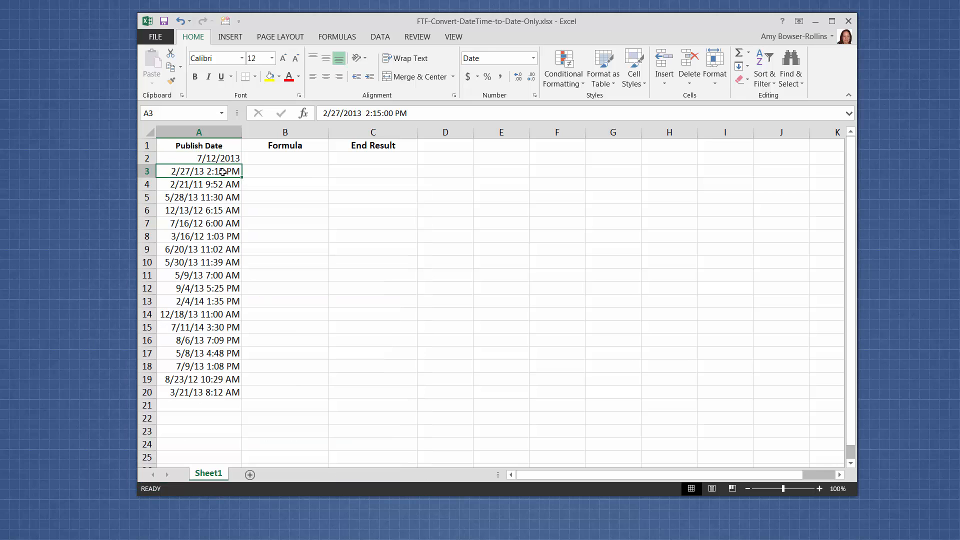
Step: Preview the 3/14/12 1:30 PM date type for cell A2 without applying it
click(221, 158)
right_click(221, 158)
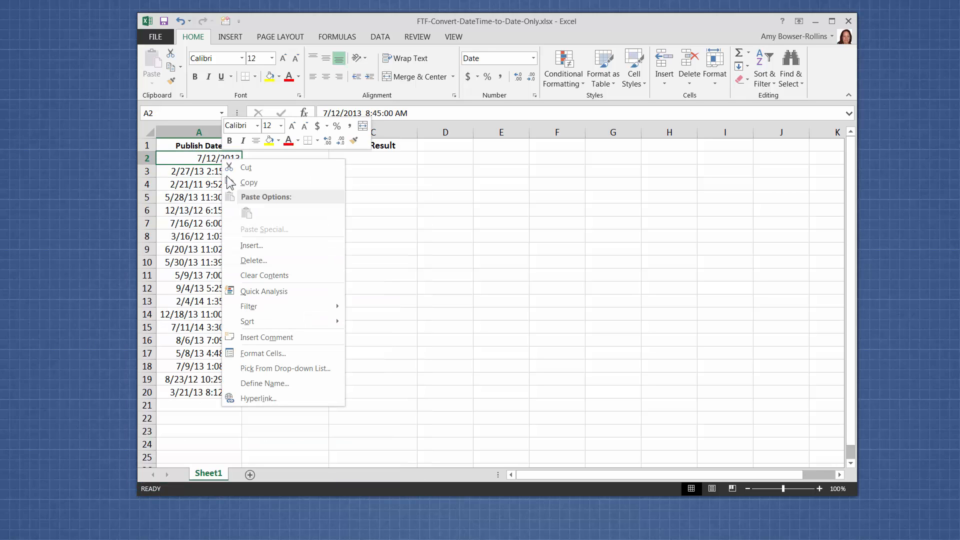
click(248, 350)
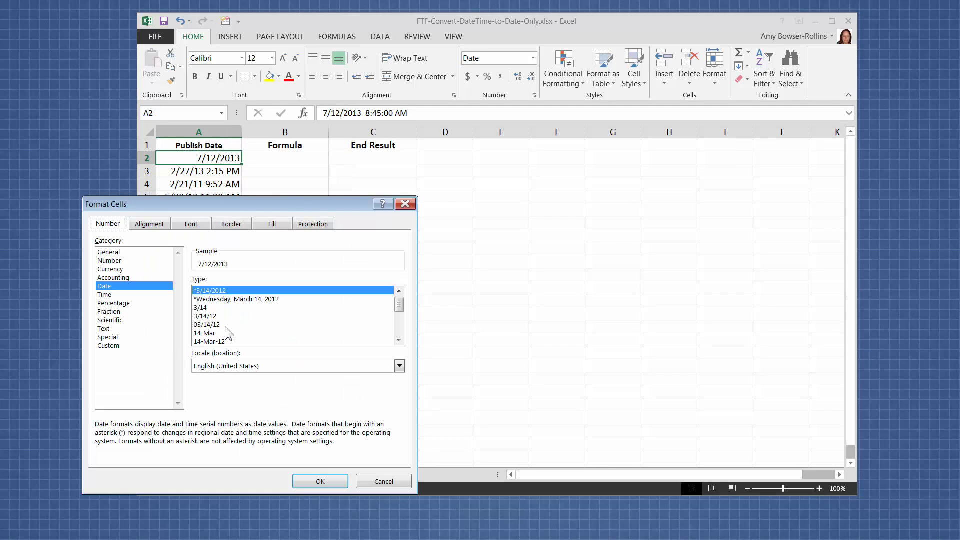
click(399, 340)
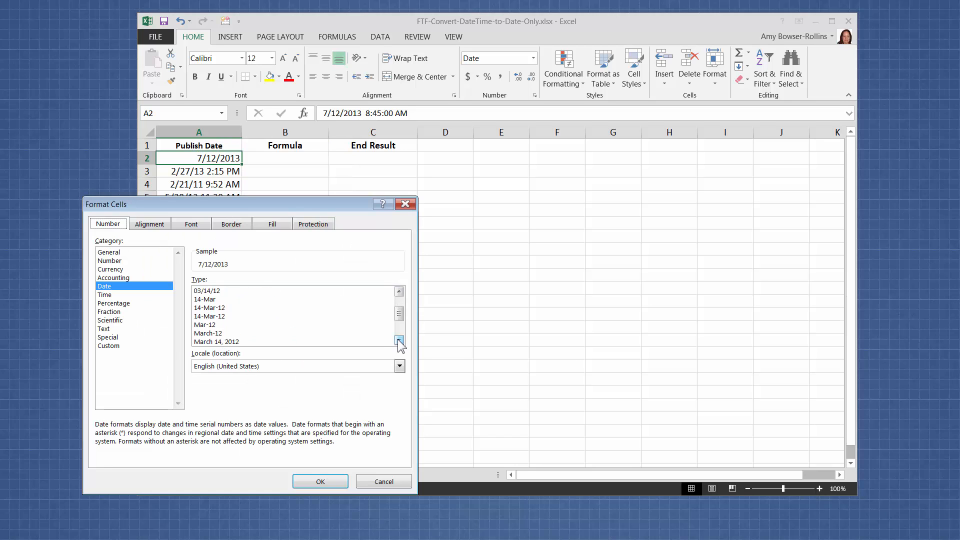
click(400, 340)
click(243, 316)
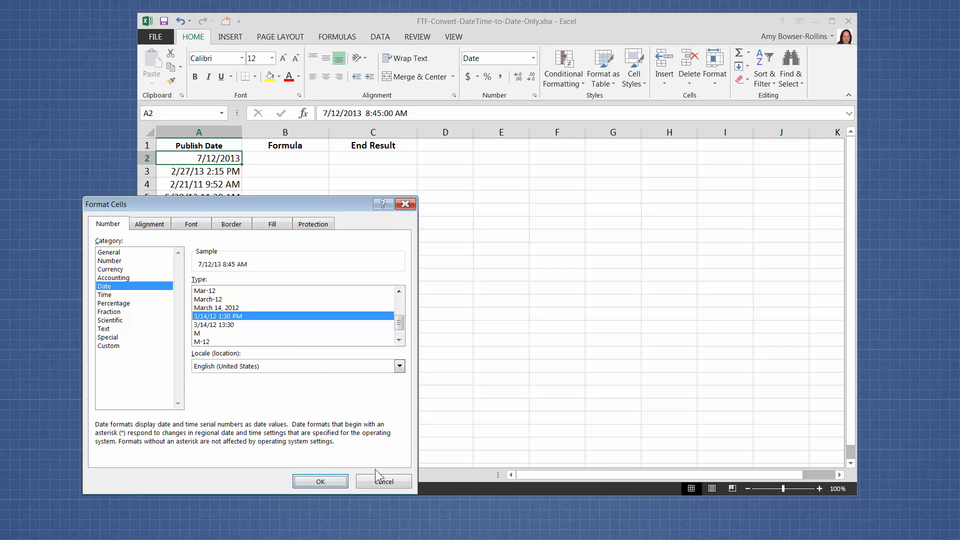
click(385, 484)
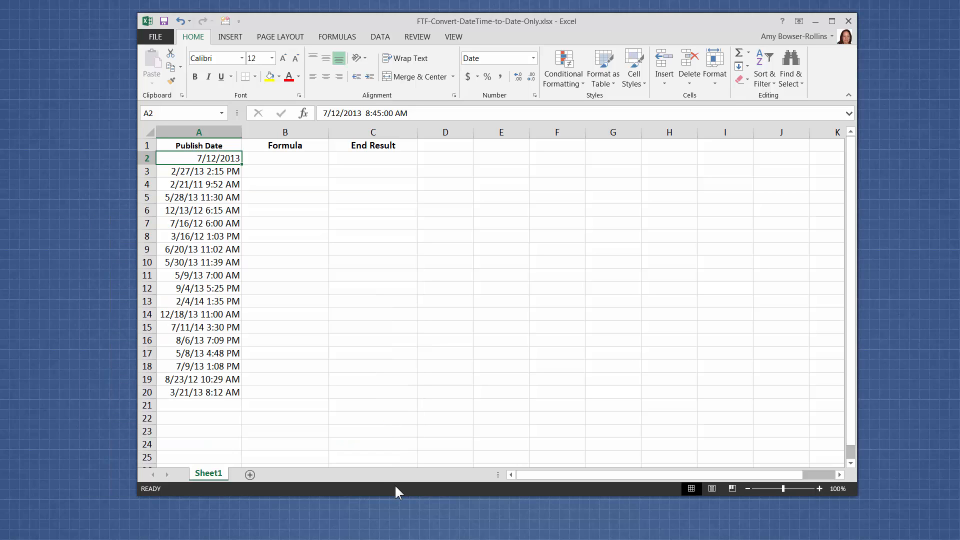
Step: Examine the date type applied to cell A2 and compare it with the cell's full stored value
right_click(222, 158)
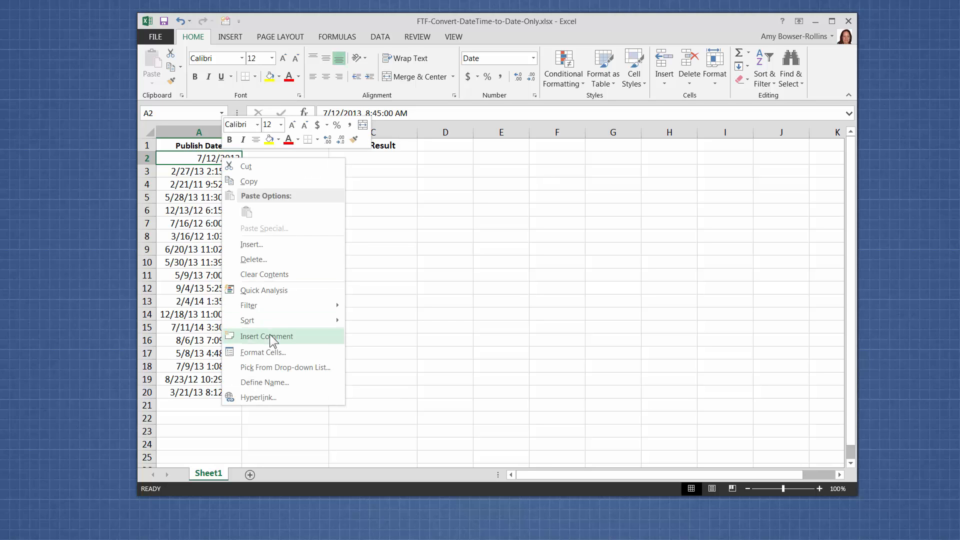
click(269, 358)
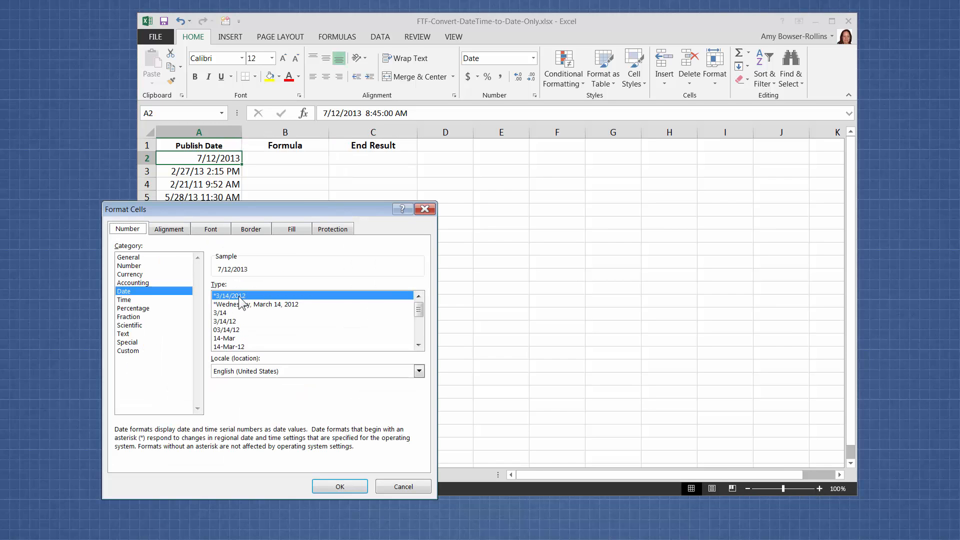
click(396, 488)
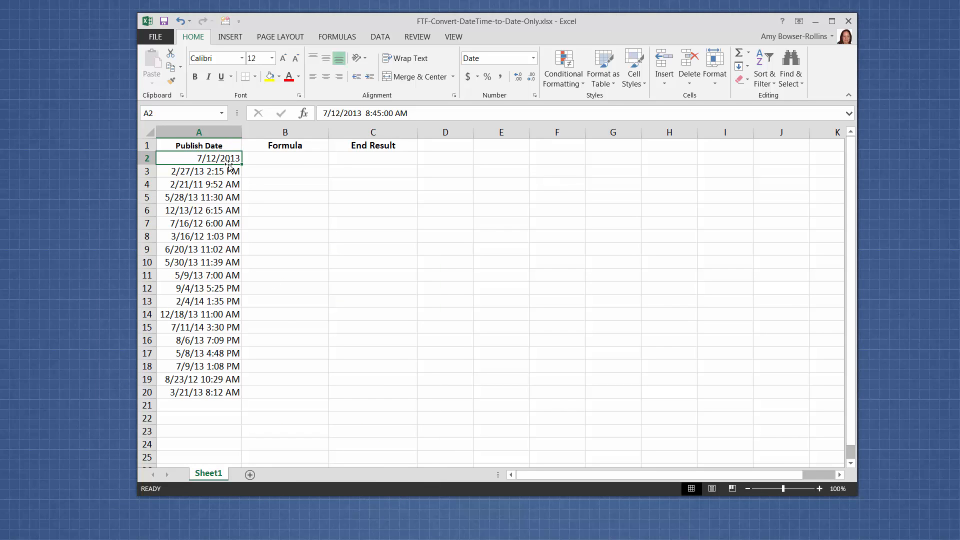
click(369, 114)
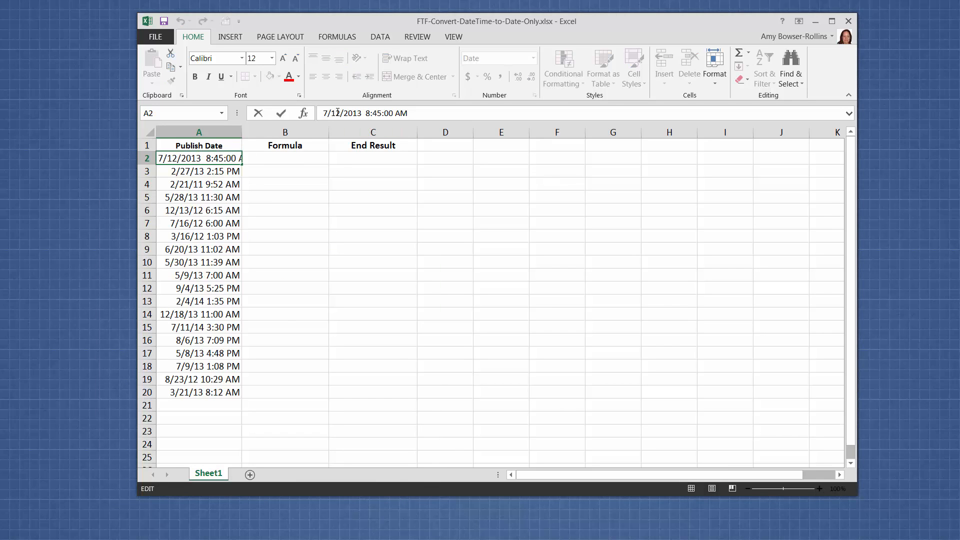
drag(406, 114, 321, 114)
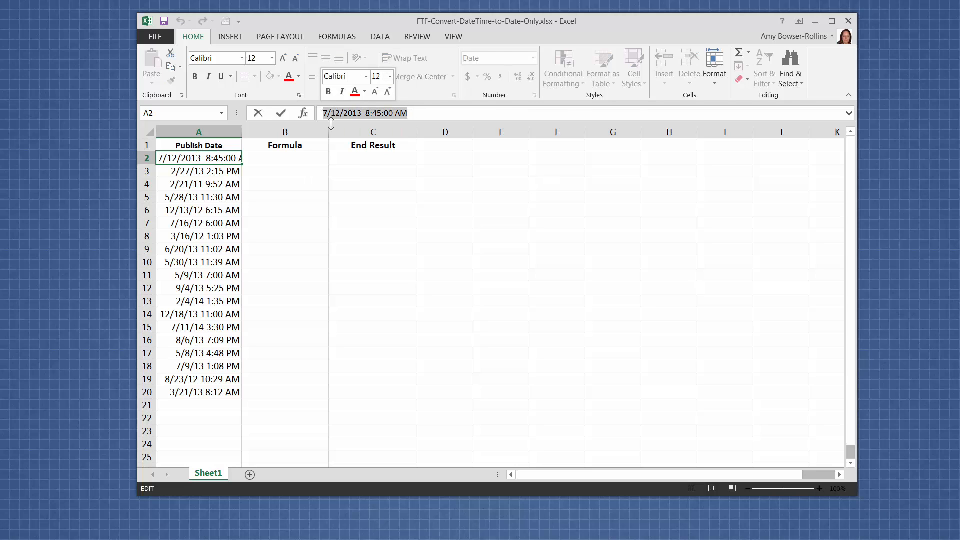
click(339, 186)
Step: Apply the 3/14/12 1:30 PM date type to cell A2
click(203, 159)
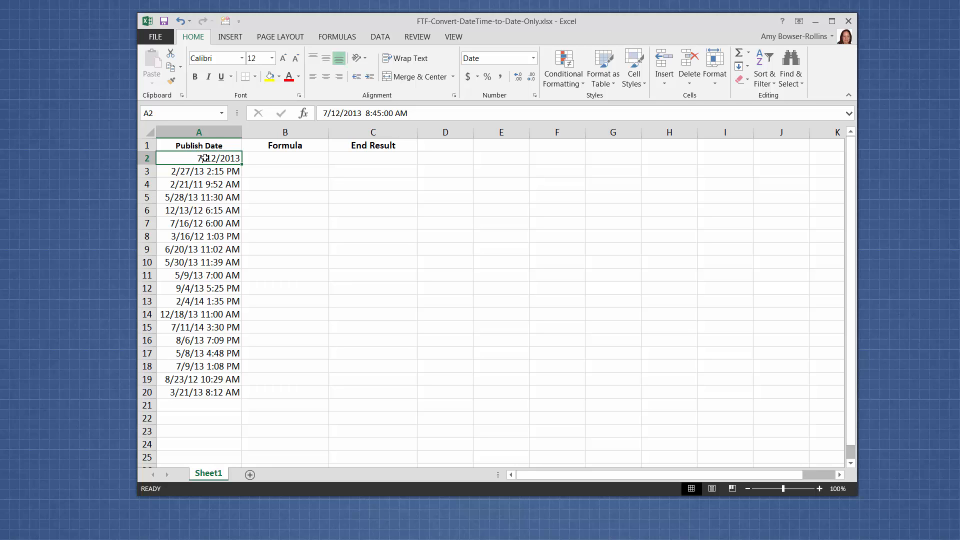
right_click(205, 158)
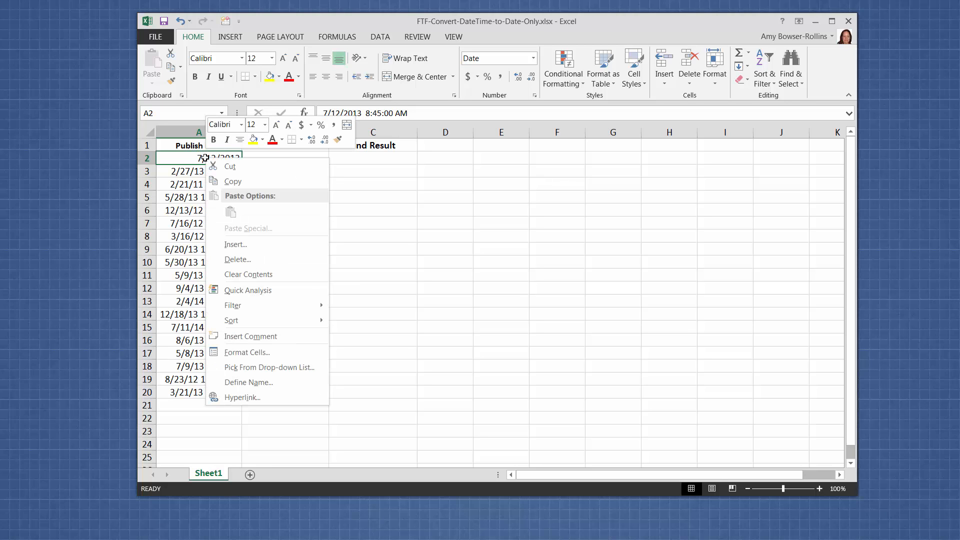
click(245, 353)
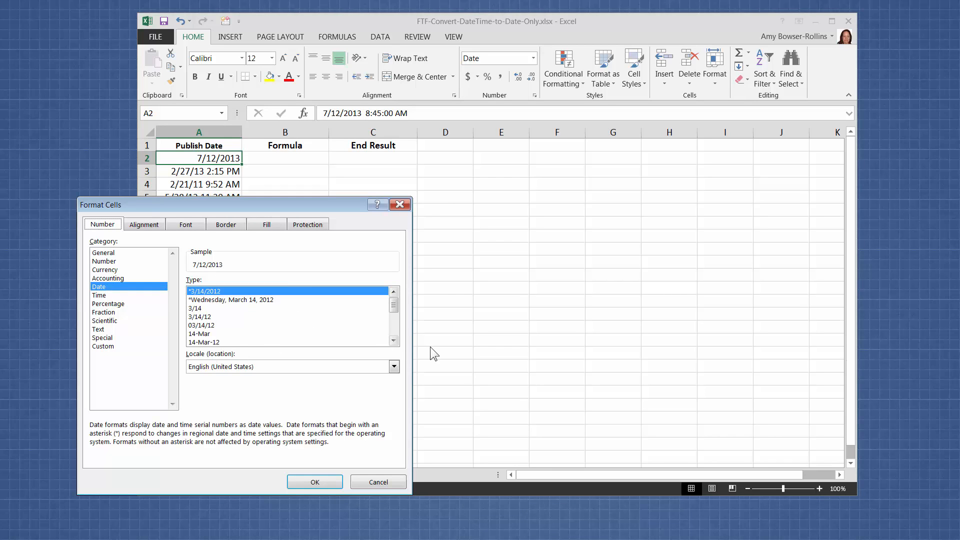
click(394, 340)
click(395, 340)
click(394, 341)
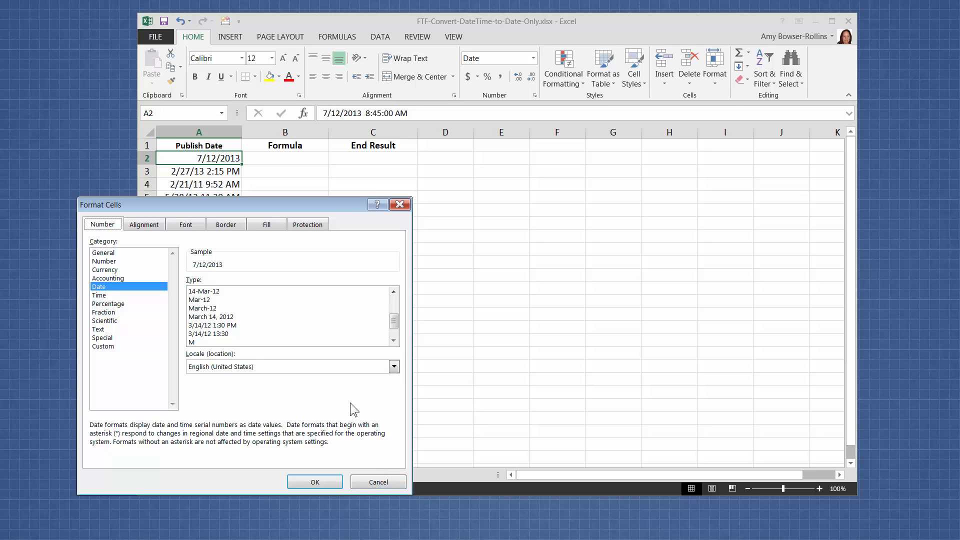
click(235, 326)
click(332, 478)
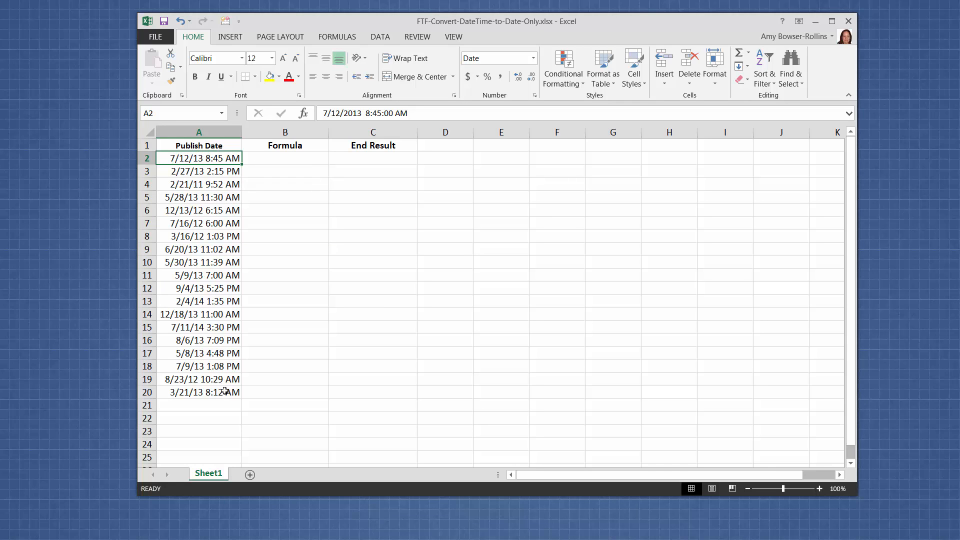
Step: Enter the formula =INT(A2) in cell B2 under the Formula heading
click(288, 160)
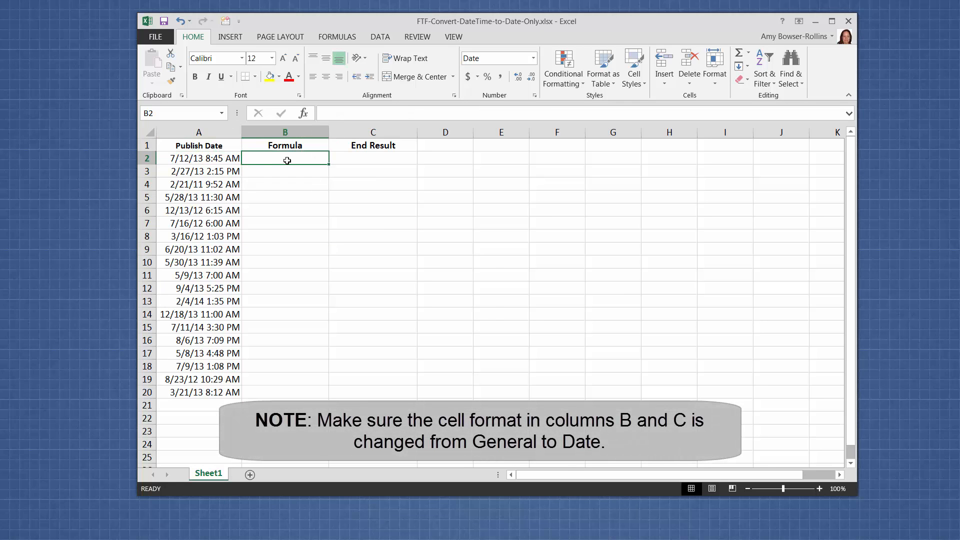
text(=)
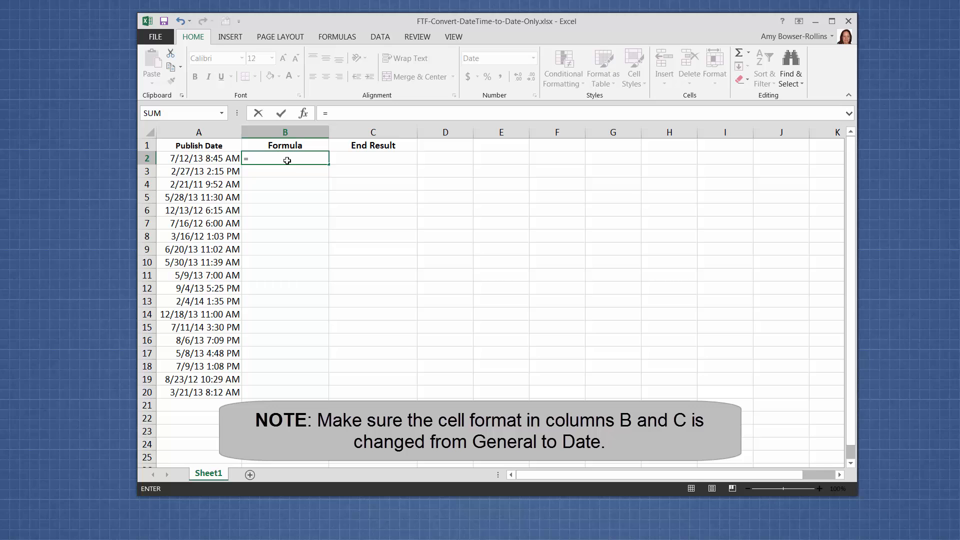
text(INT)
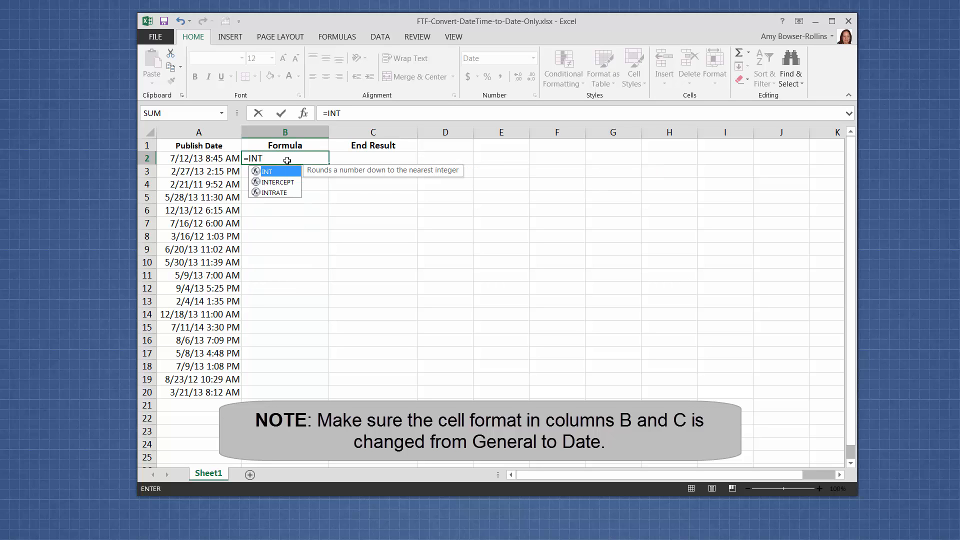
text(()
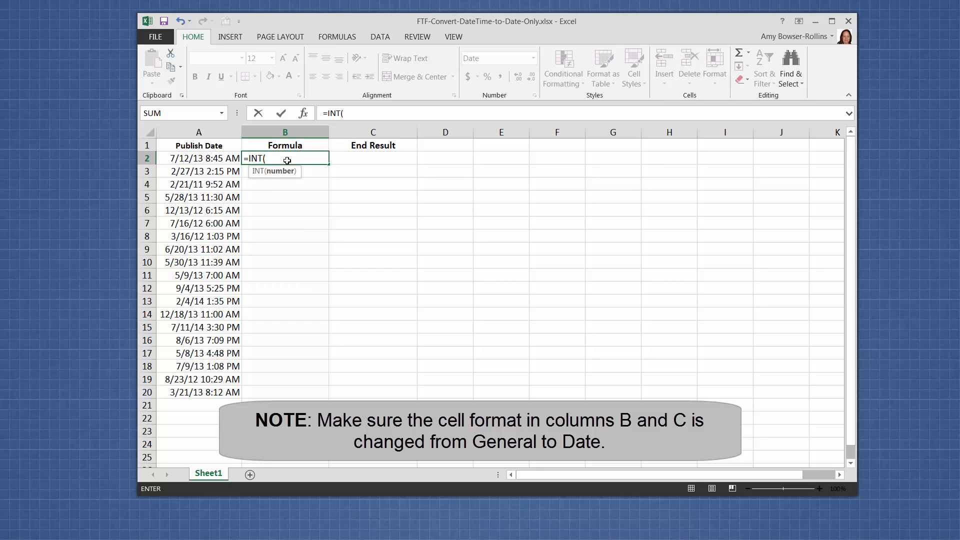
click(211, 159)
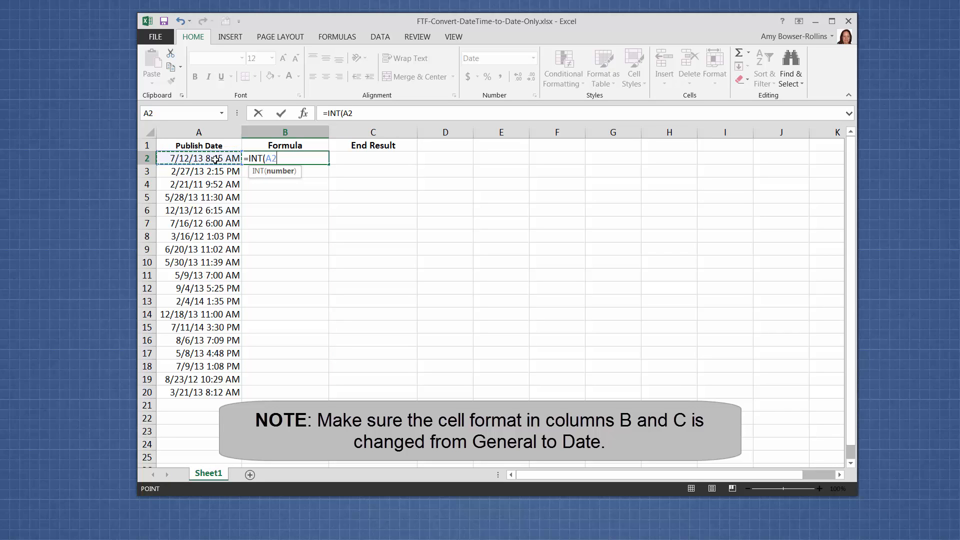
text())
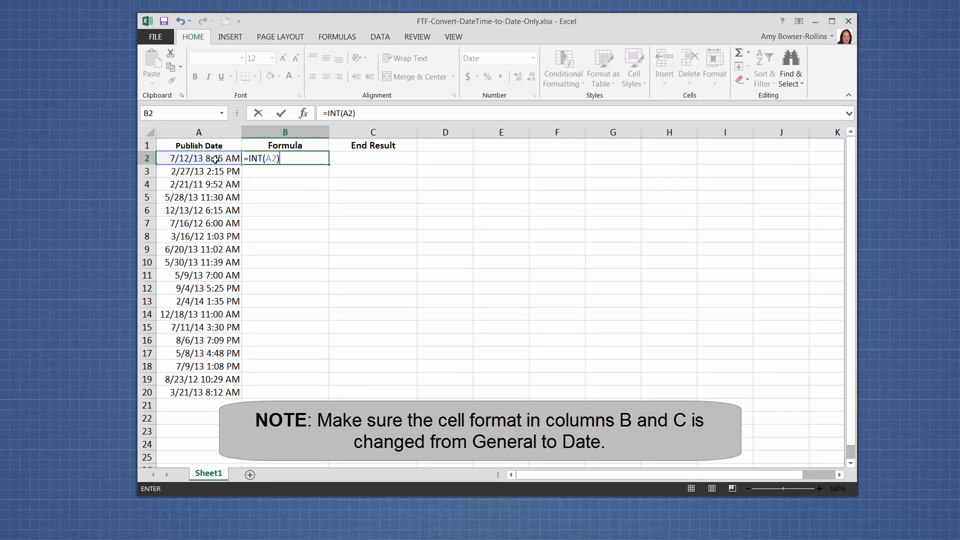
key(Return)
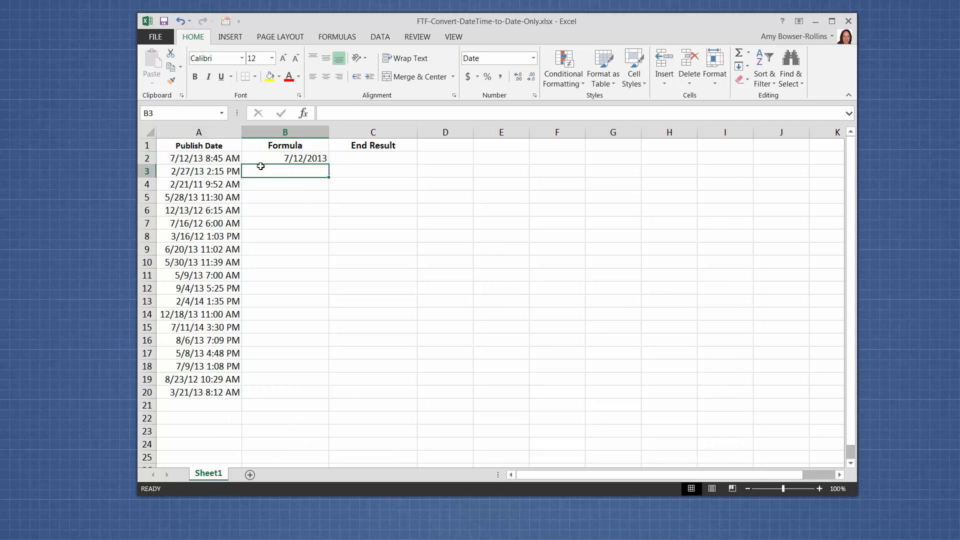
Step: Copy the formula result in B2 and paste it as values only into C2 under End Result
click(275, 158)
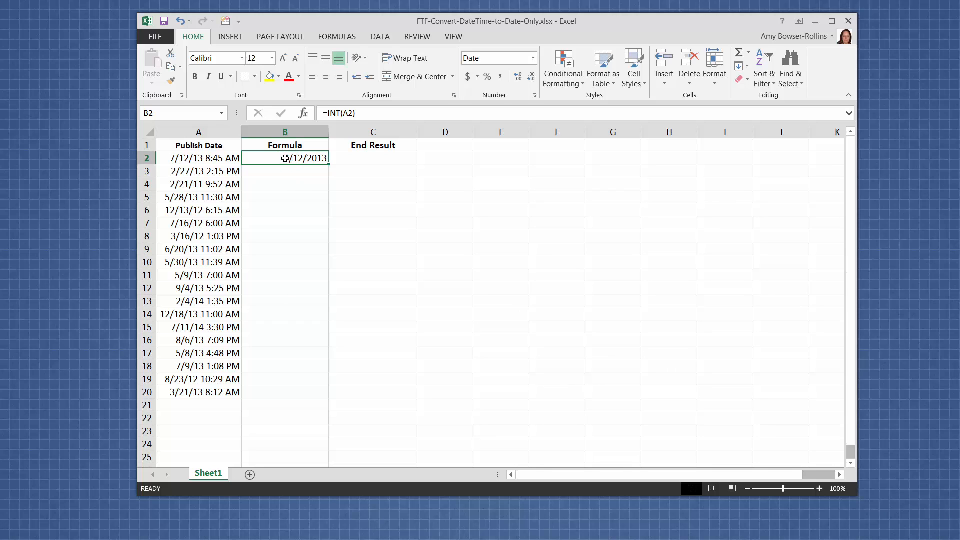
right_click(314, 159)
click(344, 185)
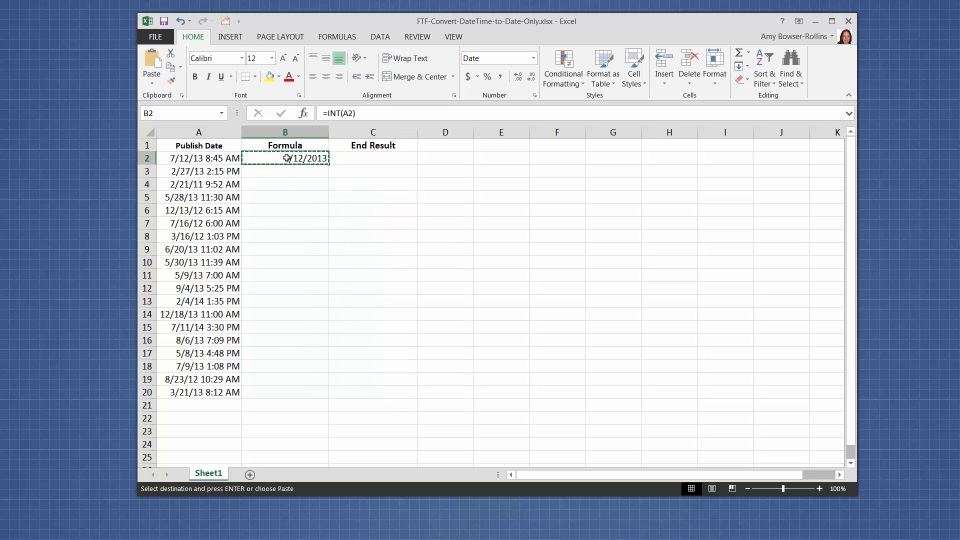
click(351, 158)
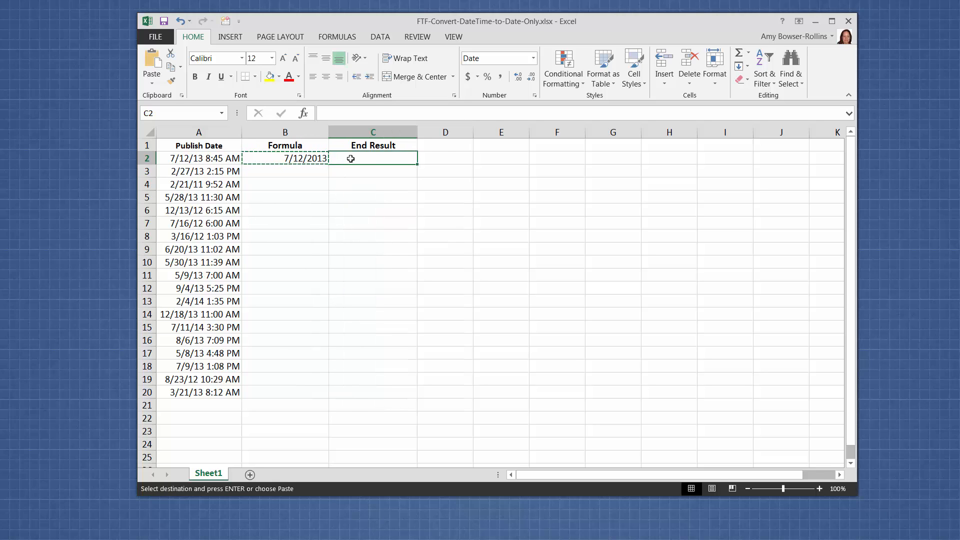
right_click(351, 160)
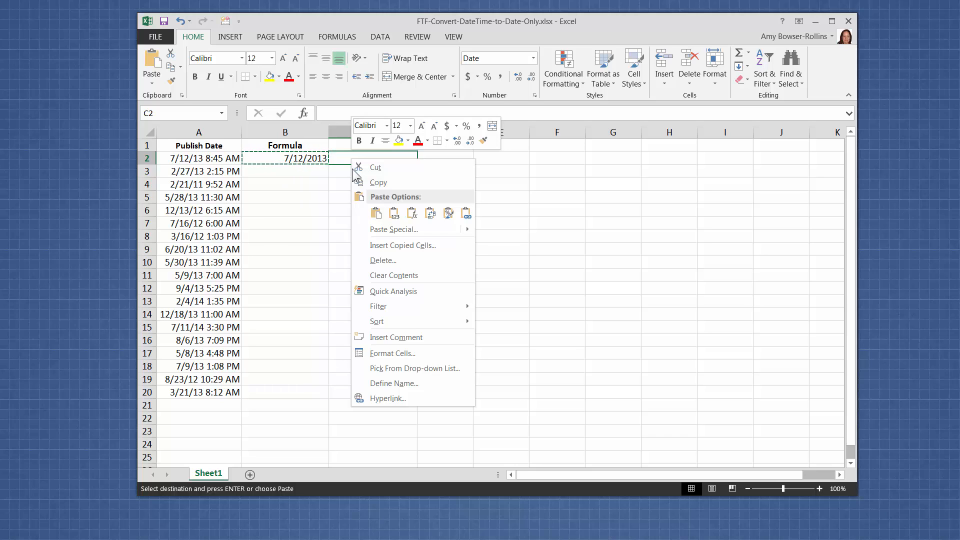
mouse_move(381, 230)
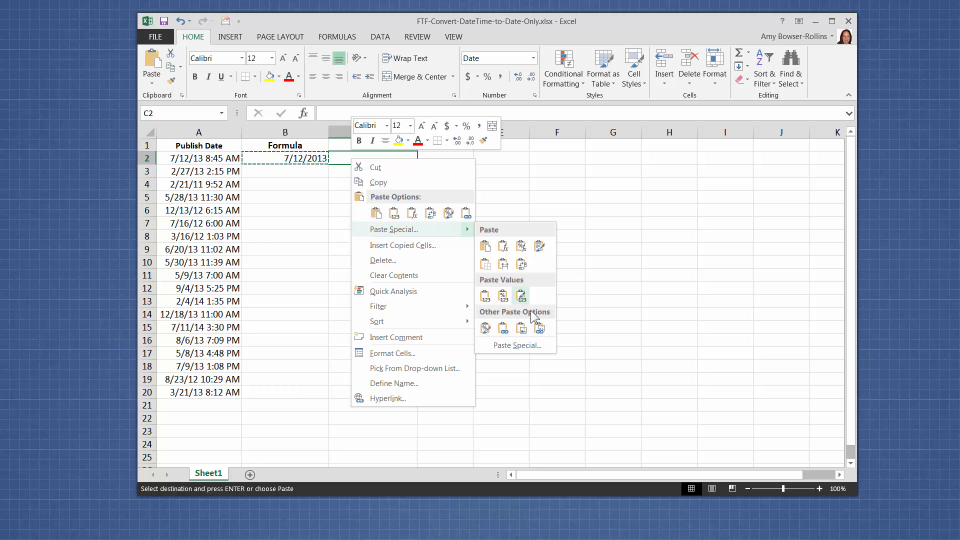
click(394, 214)
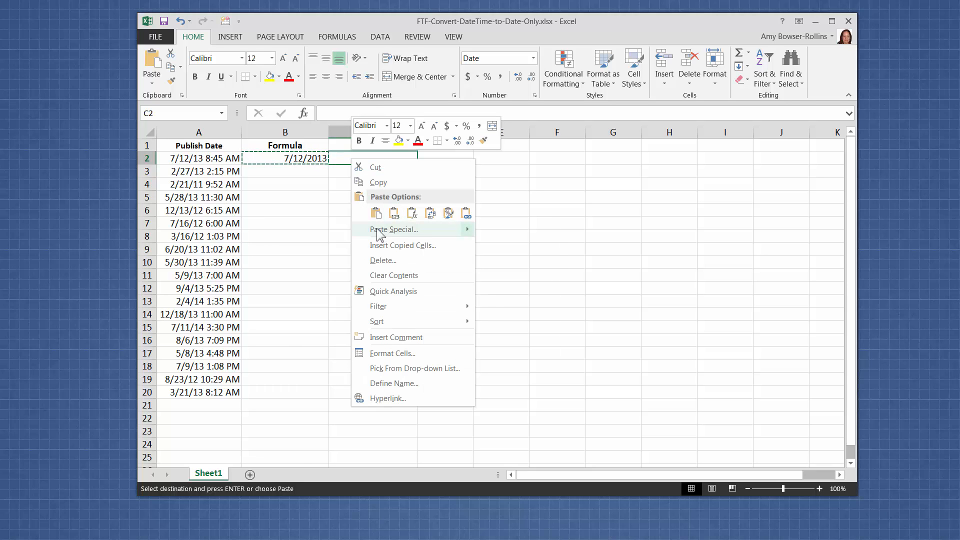
mouse_move(377, 229)
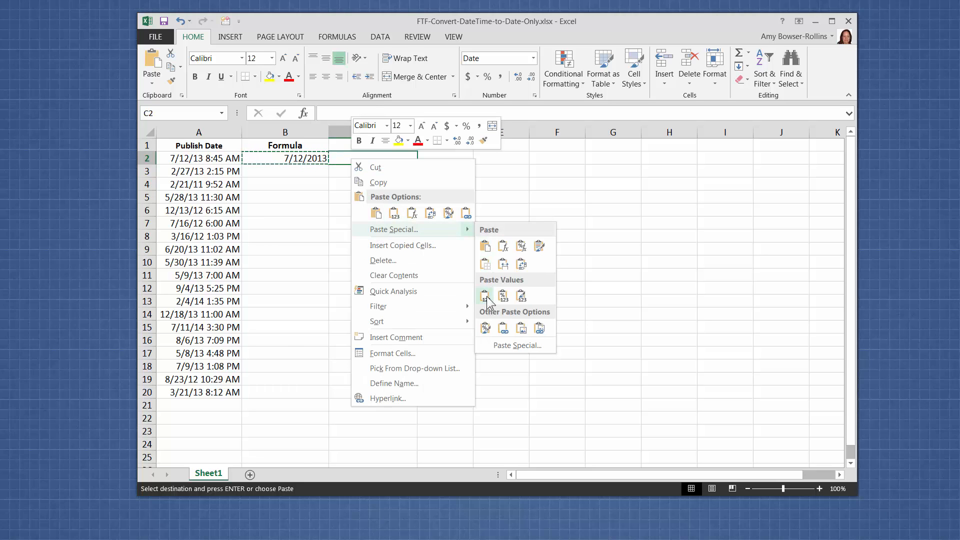
click(485, 296)
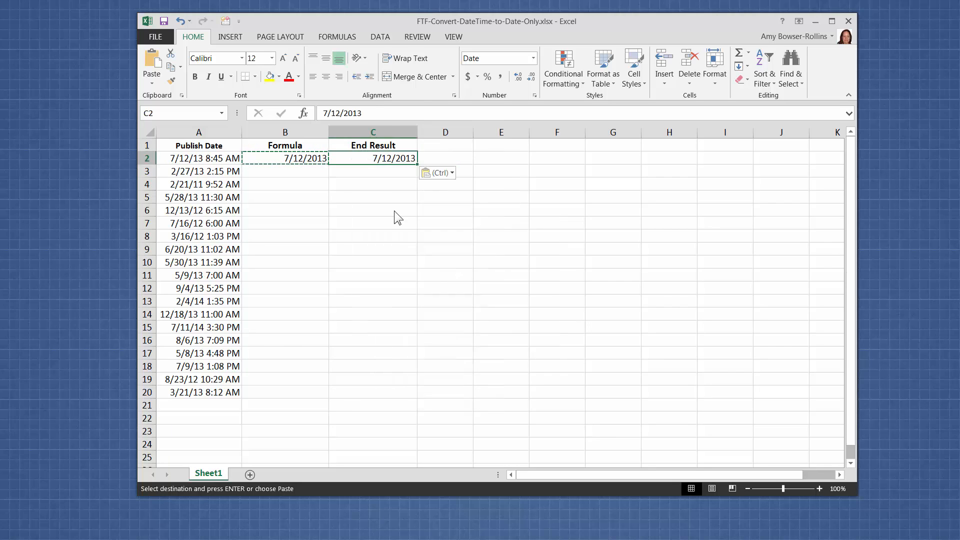
click(395, 184)
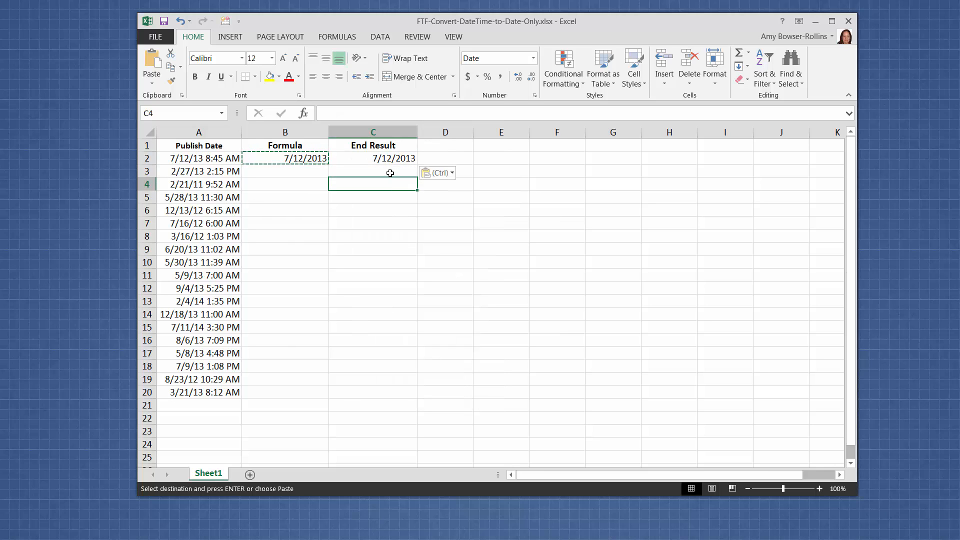
key(Escape)
Step: Compare the underlying contents of the original date in A2, the formula in B2 and the pasted value in C2
click(390, 159)
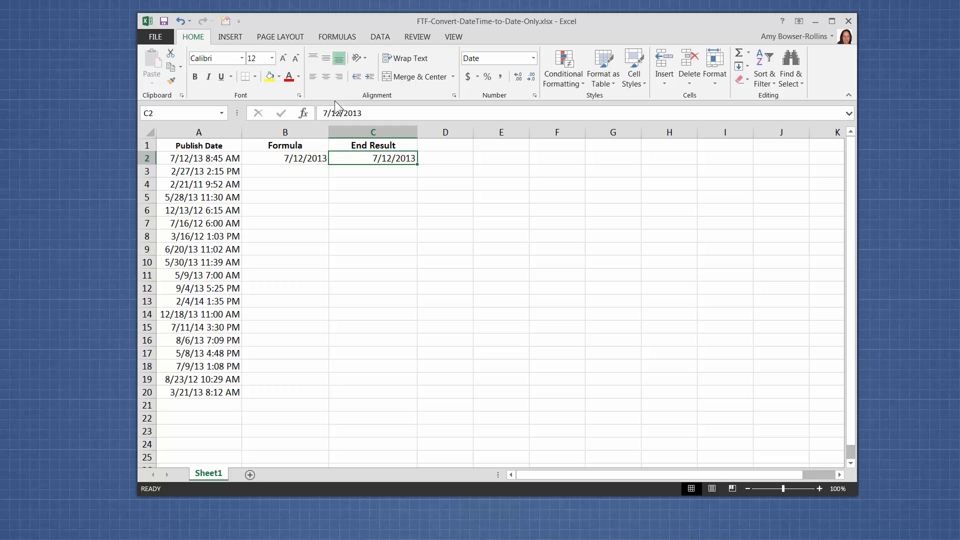
click(306, 161)
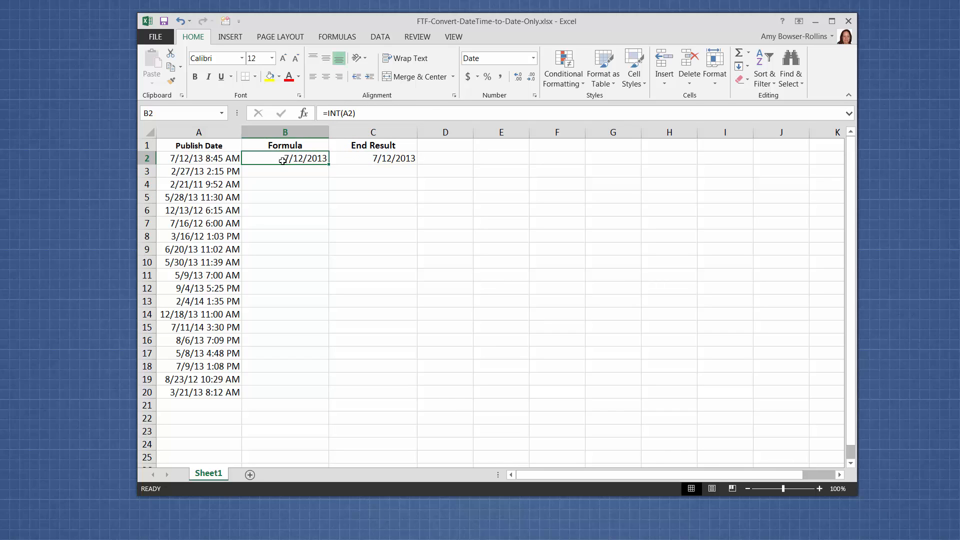
click(215, 160)
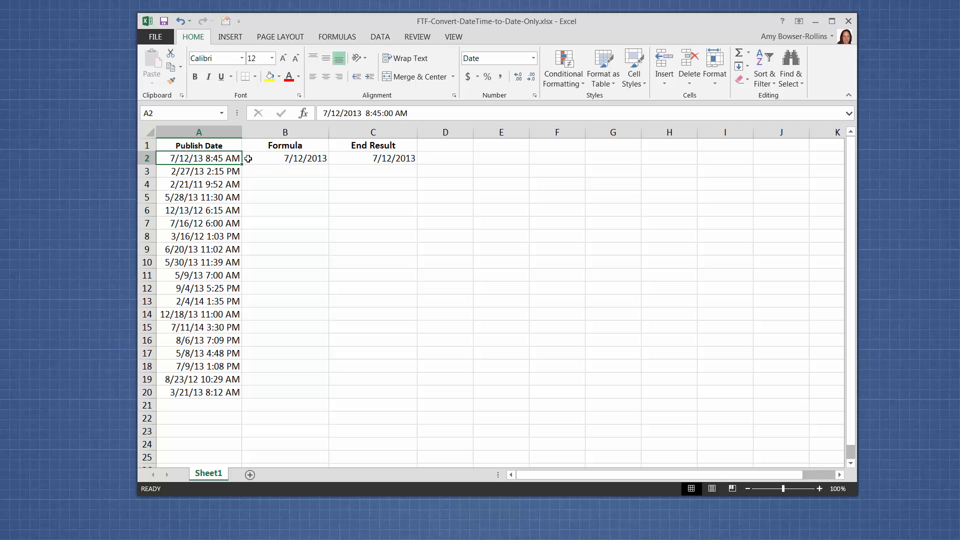
click(271, 158)
click(215, 159)
click(268, 159)
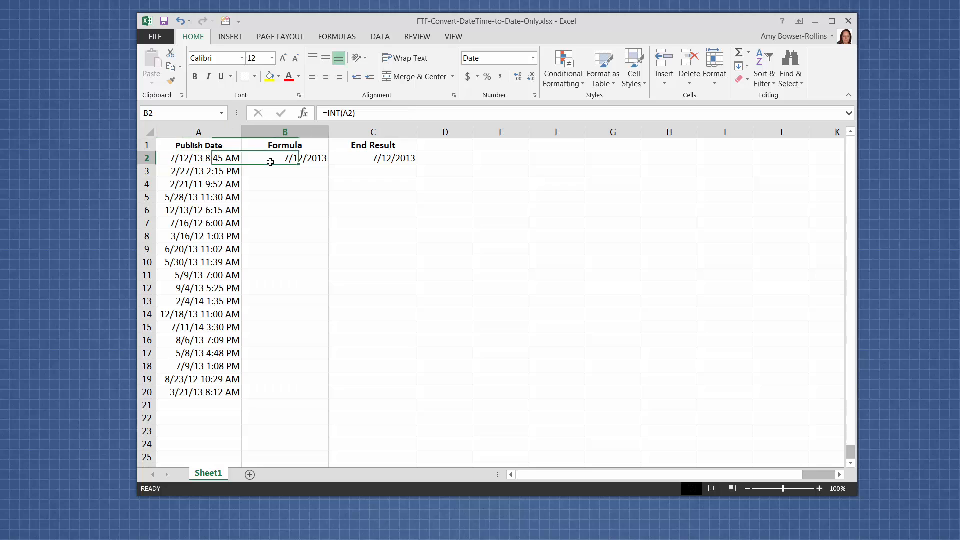
click(210, 160)
click(276, 160)
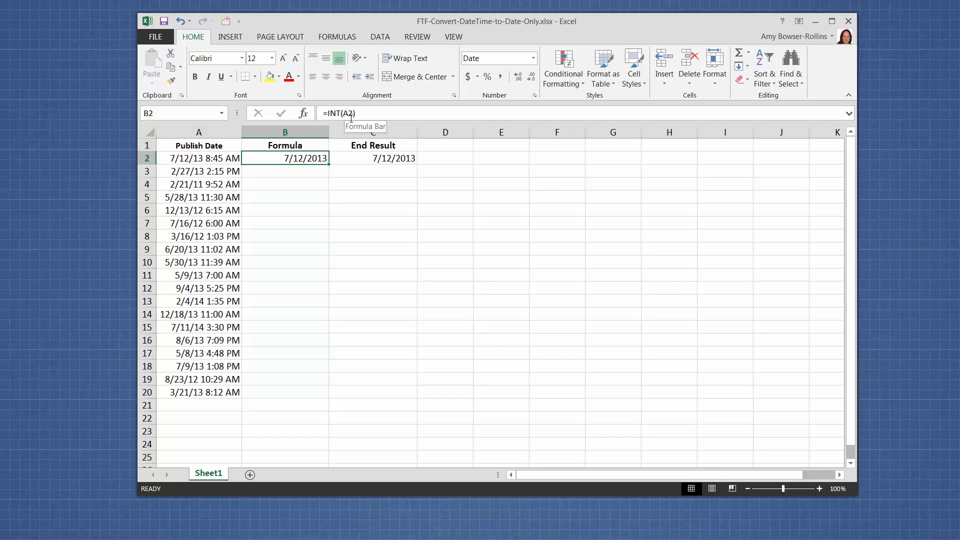
click(365, 160)
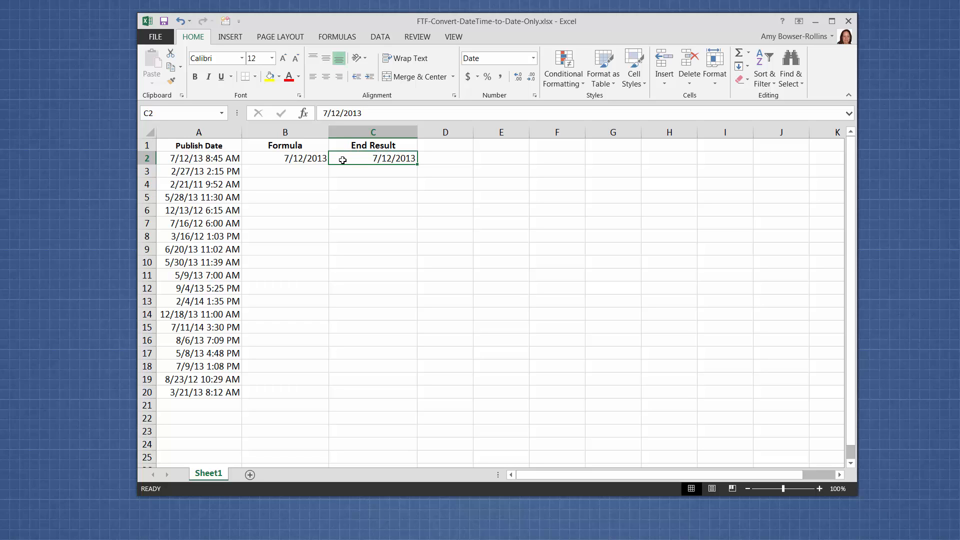
Step: Fill the INT formula from B2 down to B20 and check several of the filled cells
click(301, 159)
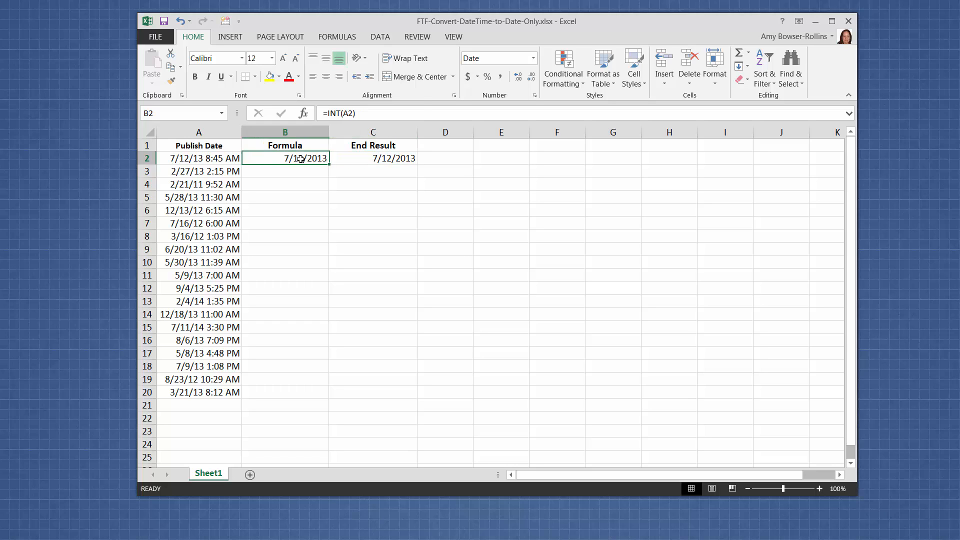
double_click(329, 164)
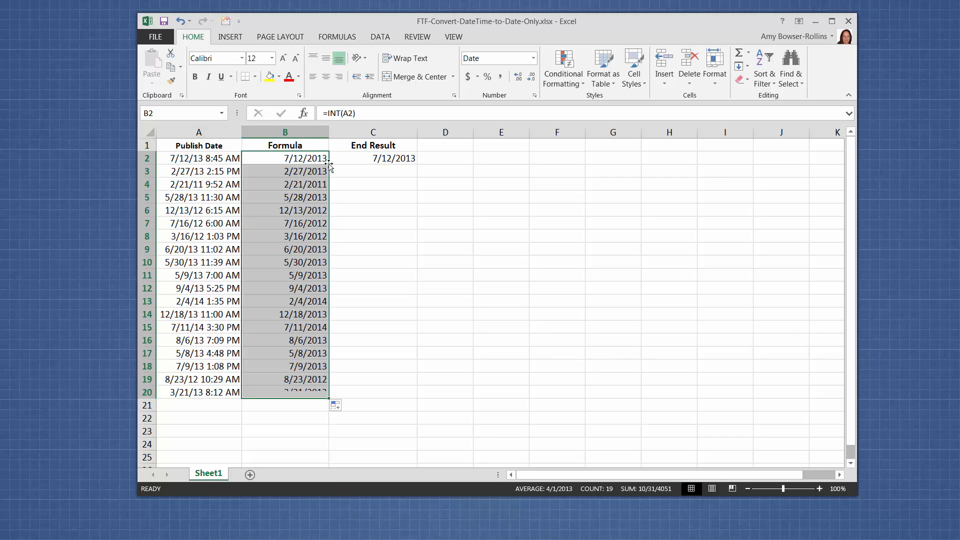
click(270, 390)
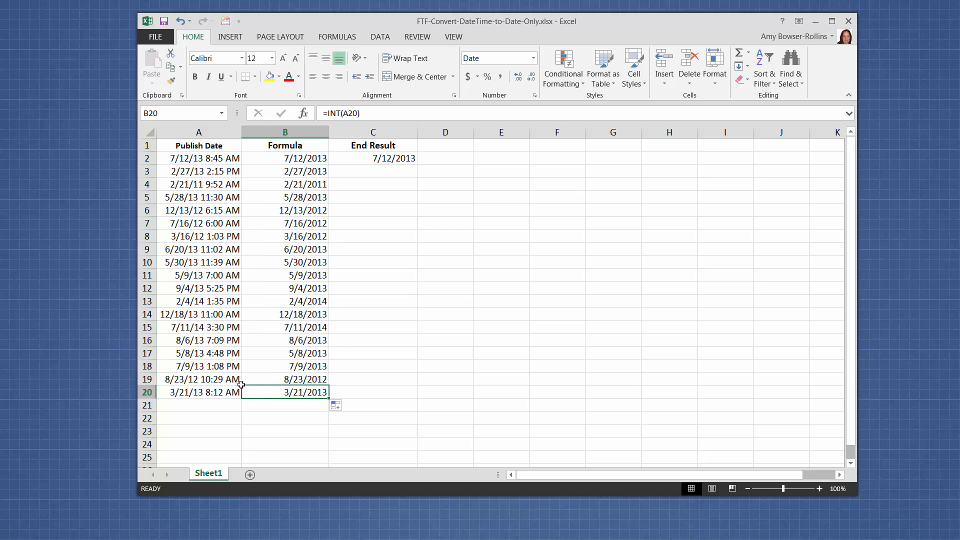
click(281, 186)
click(284, 235)
Step: Try to fill the date in C2 down the End Result column, and undo that fill
click(402, 158)
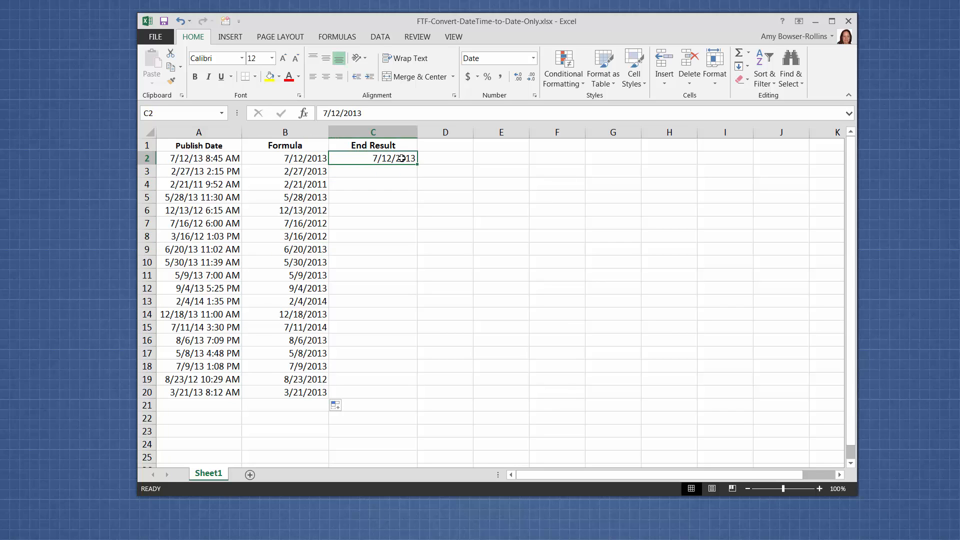
double_click(418, 165)
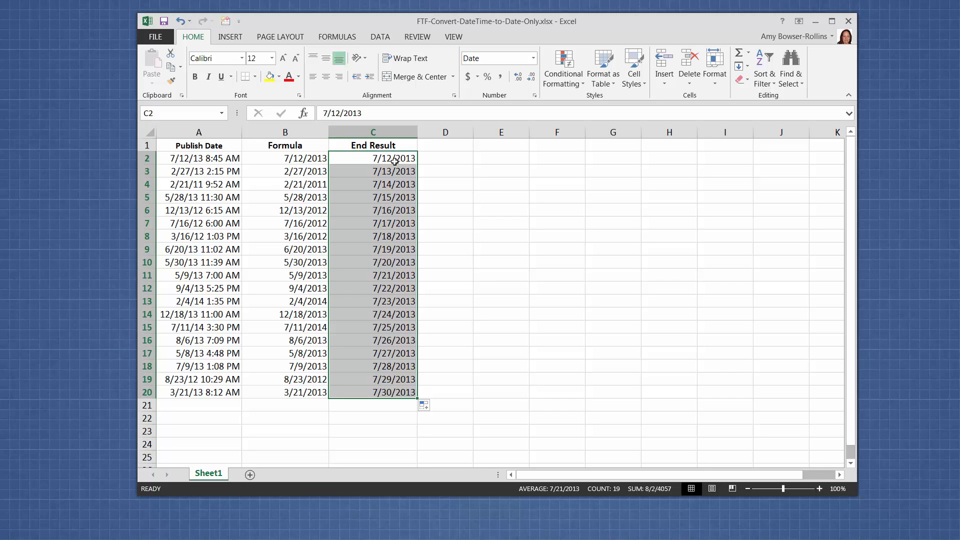
click(181, 22)
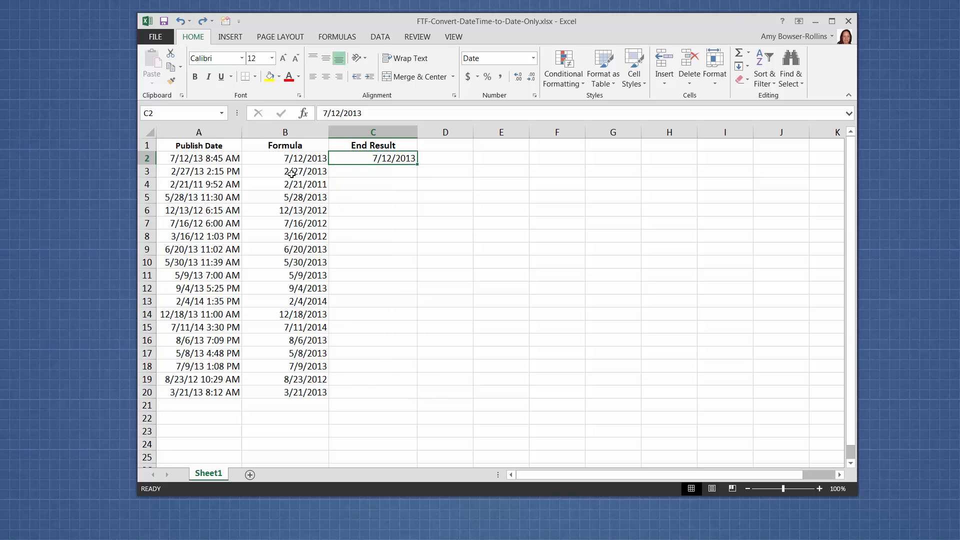
Step: Copy the formula results in B3:B20 and paste them as values only starting at C3
click(317, 173)
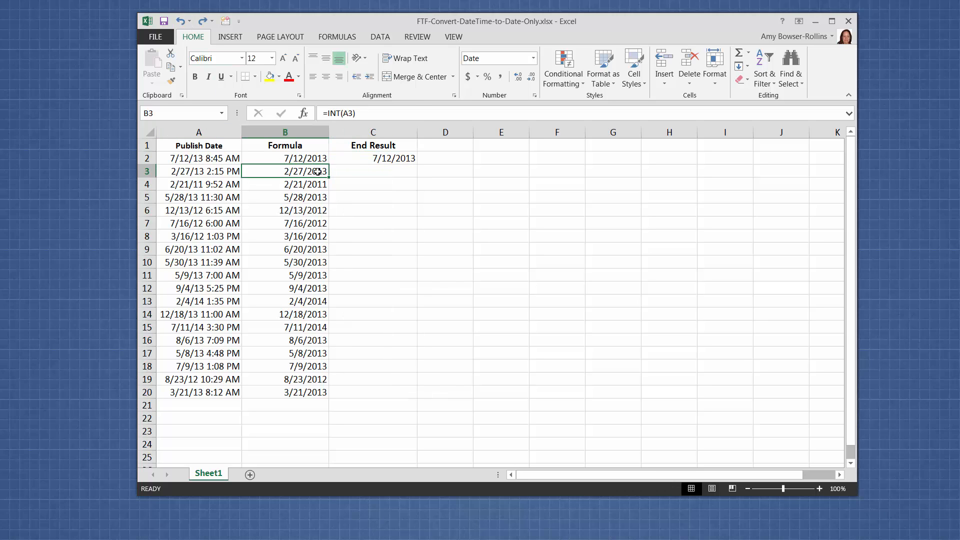
drag(317, 172, 293, 393)
right_click(295, 376)
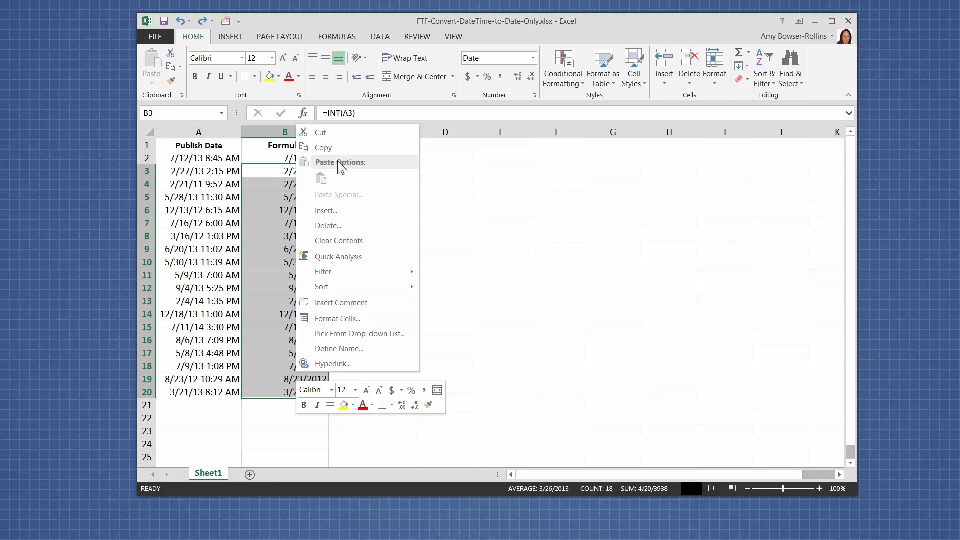
click(337, 148)
right_click(376, 171)
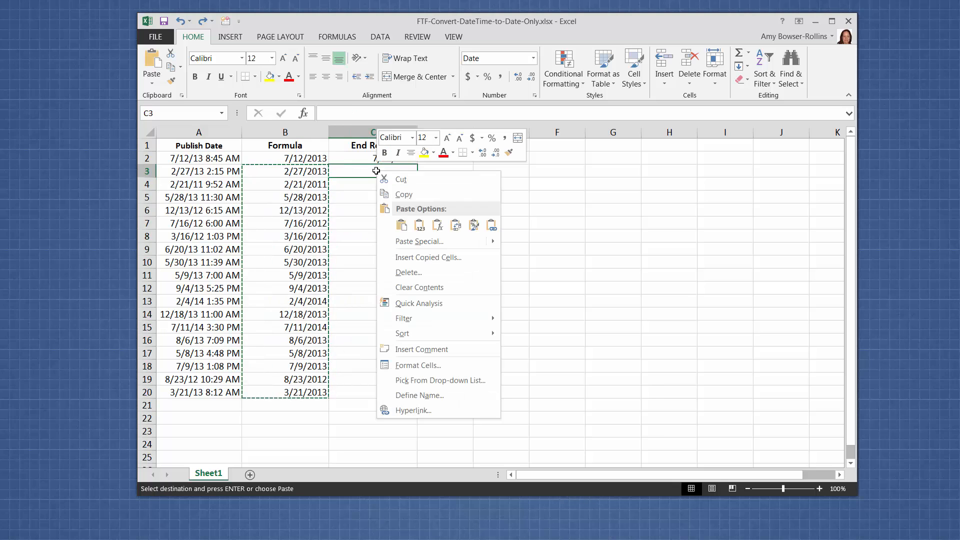
click(419, 226)
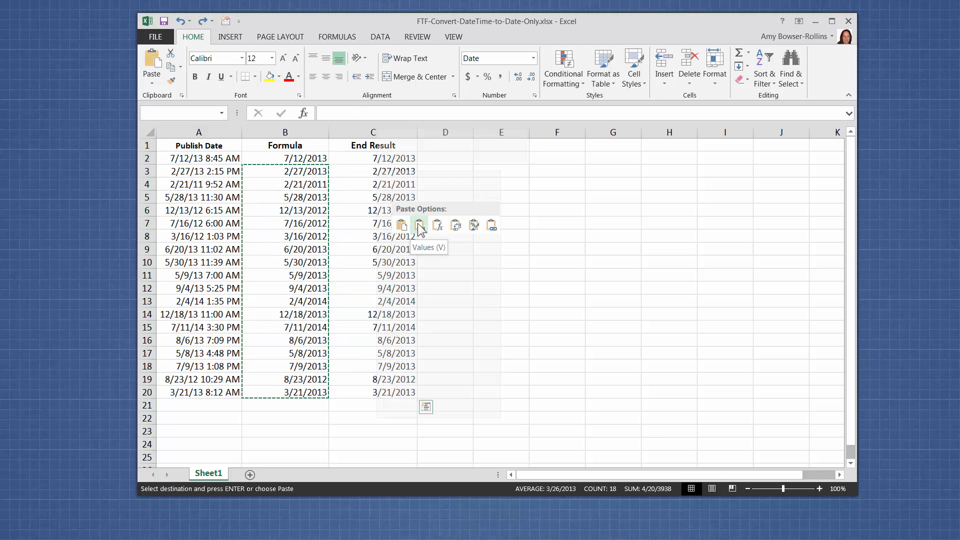
click(419, 226)
Step: Check the contents of several pasted cells in the End Result column and clear the copy selection
click(356, 170)
click(371, 198)
drag(371, 236, 372, 288)
click(372, 290)
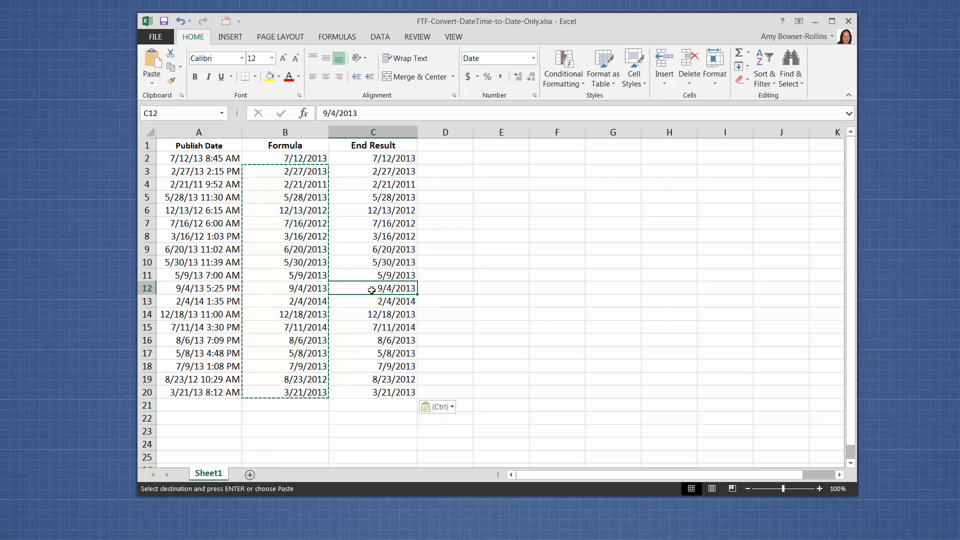
click(376, 236)
key(Escape)
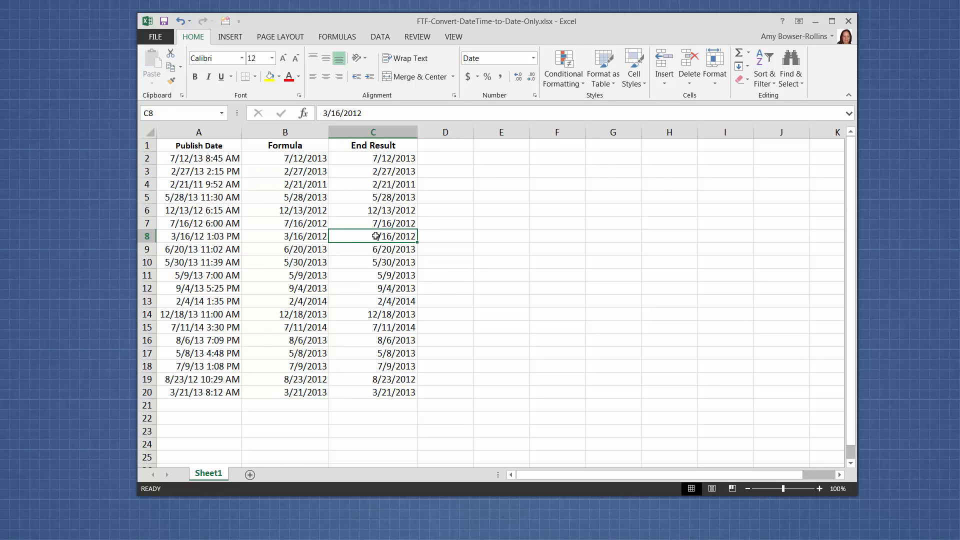
Step: Review the INT formulas in B2 and B3 against the original date-and-time values in the Publish Date column
mouse_move(289, 171)
mouse_down()
mouse_move(287, 159)
mouse_move(288, 172)
mouse_up()
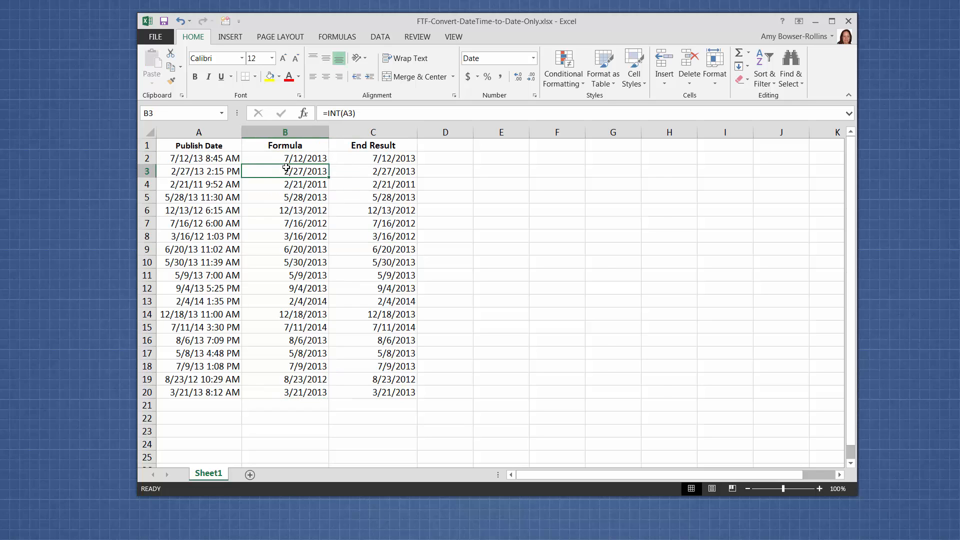
click(286, 159)
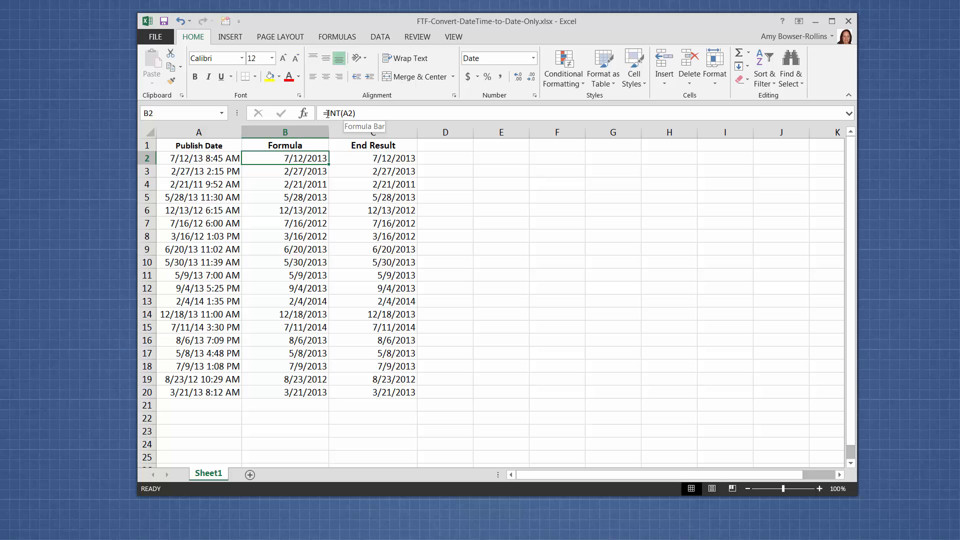
click(369, 116)
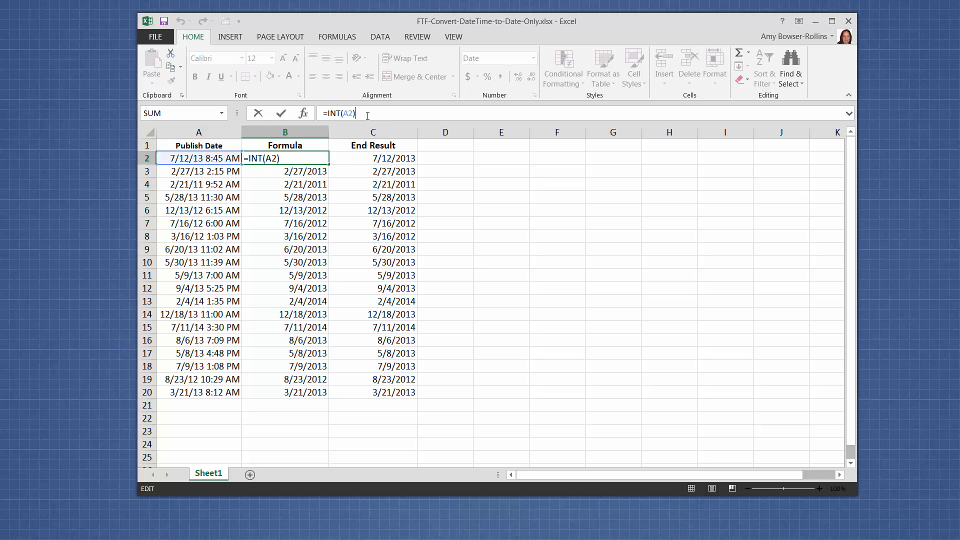
key(Return)
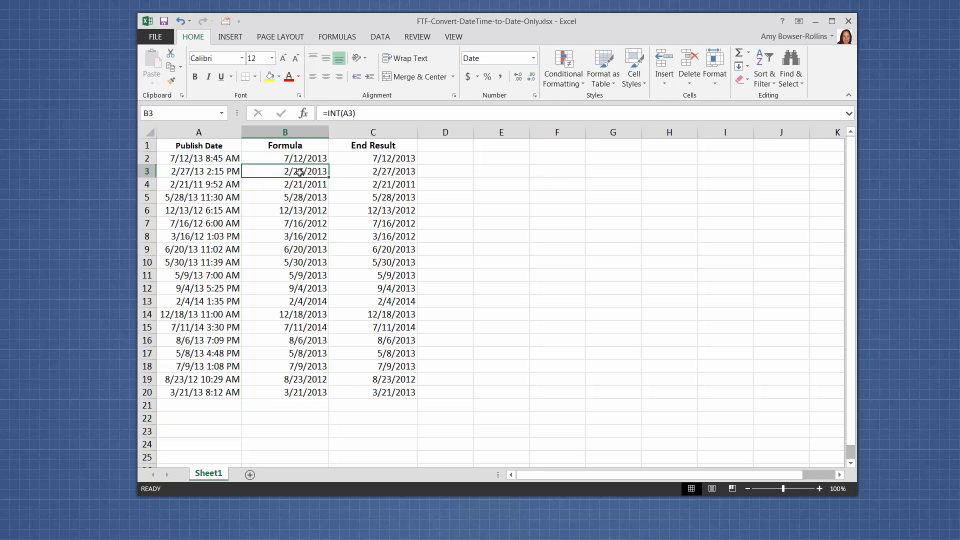
click(277, 159)
drag(276, 159, 223, 160)
click(224, 184)
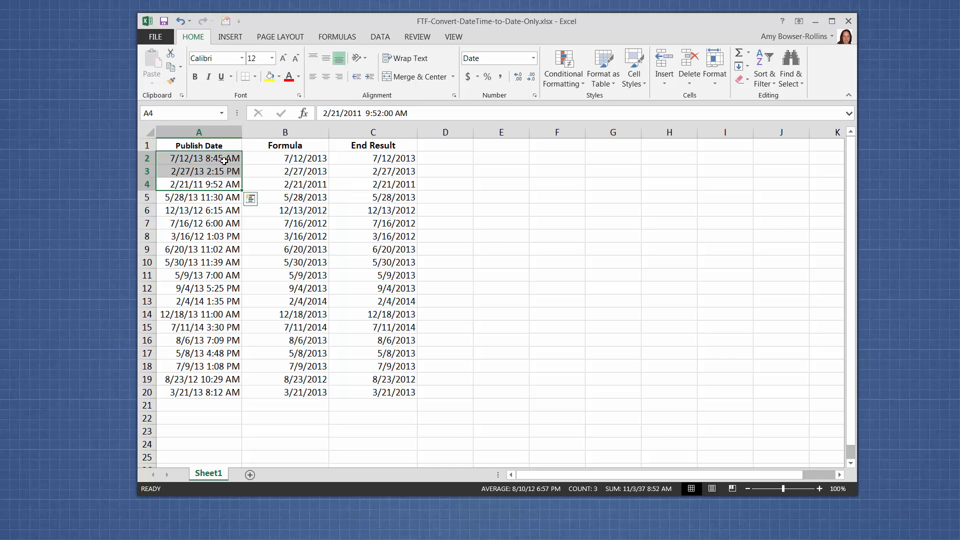
click(228, 221)
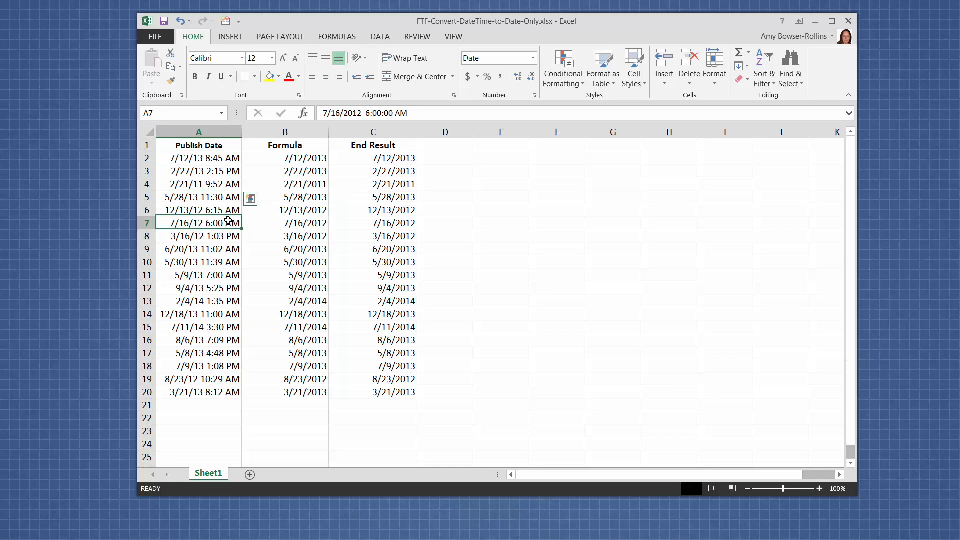
click(230, 159)
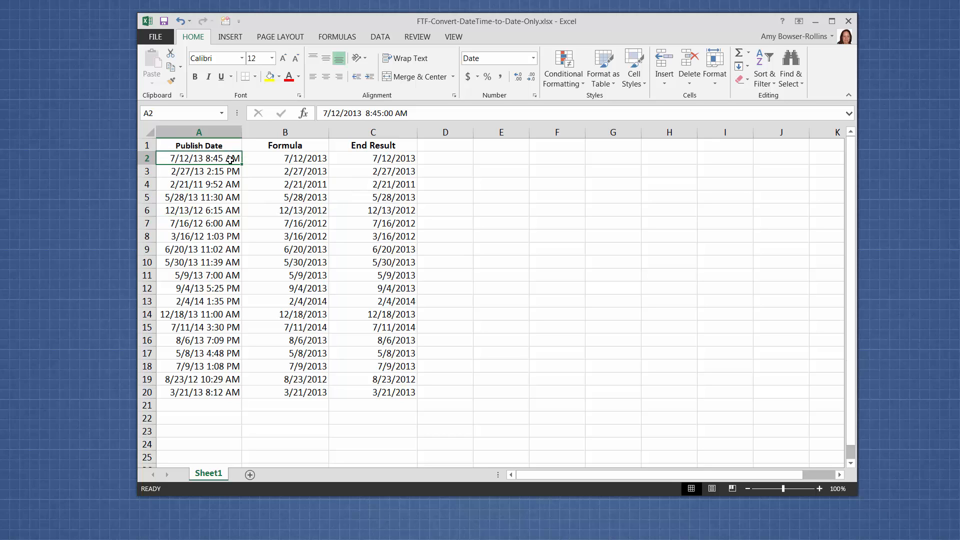